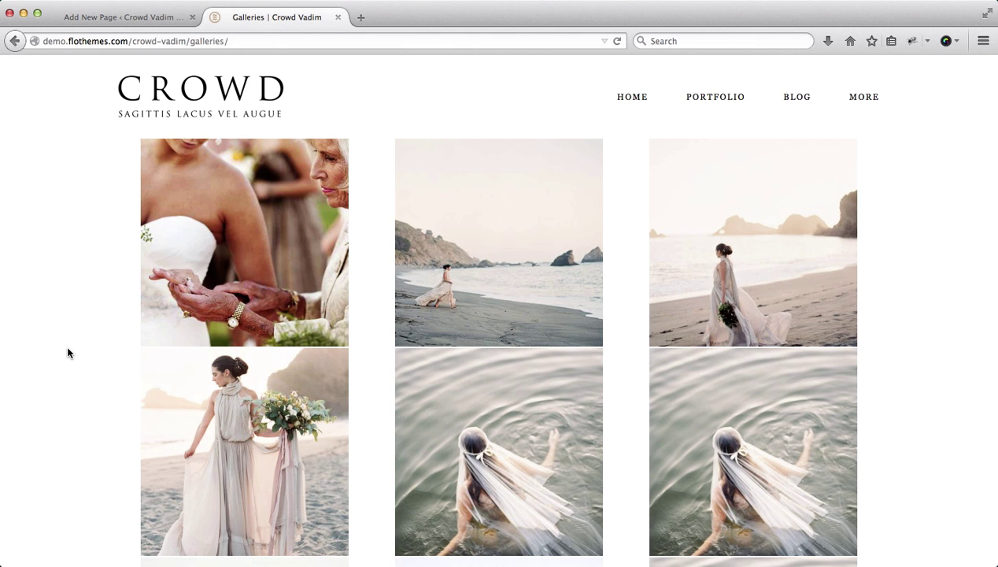
- Switch from the live Galleries tab back to the Add New Page editor
key("ctrl+shift+Tab")
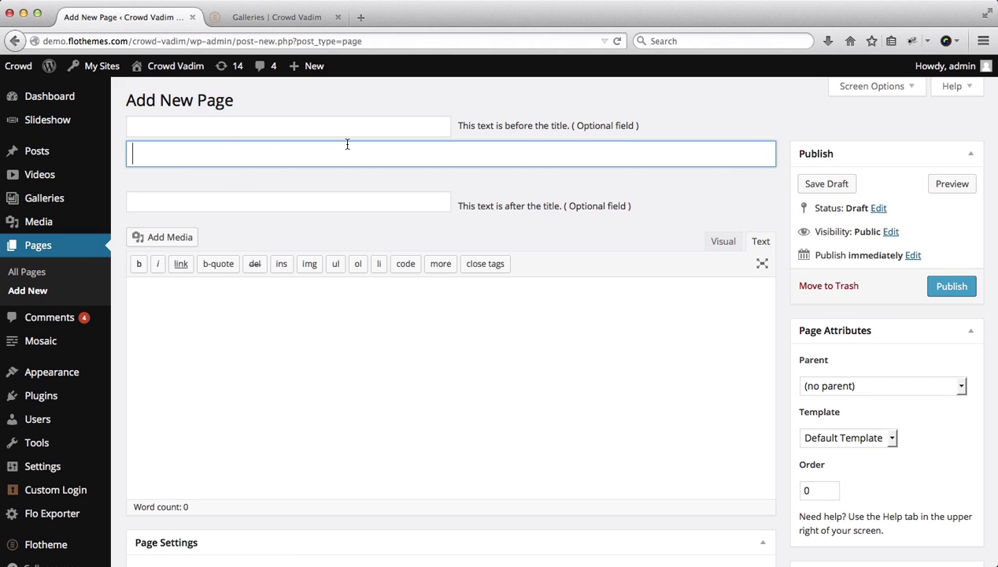
- Title the page 'New Gallery Page' and assign it the Latest Galleries template
type("New Gallery ")
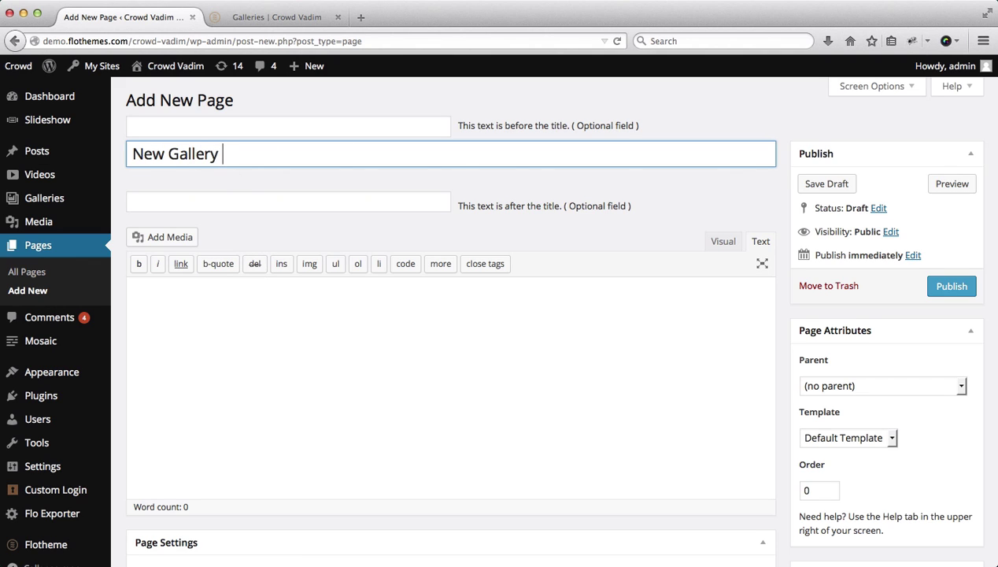
type("Page")
scroll(741, 221, "down", 5)
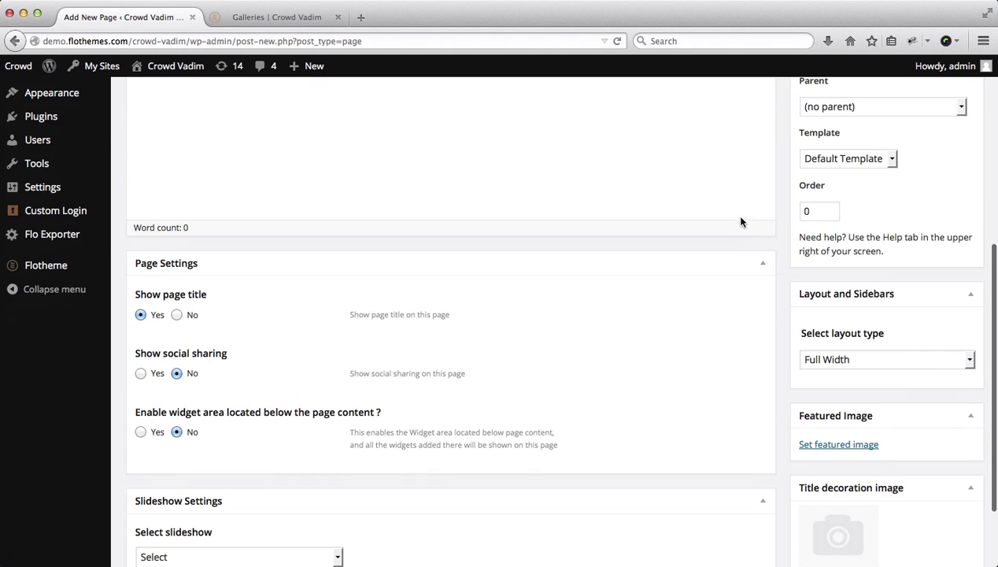
left_click(831, 160)
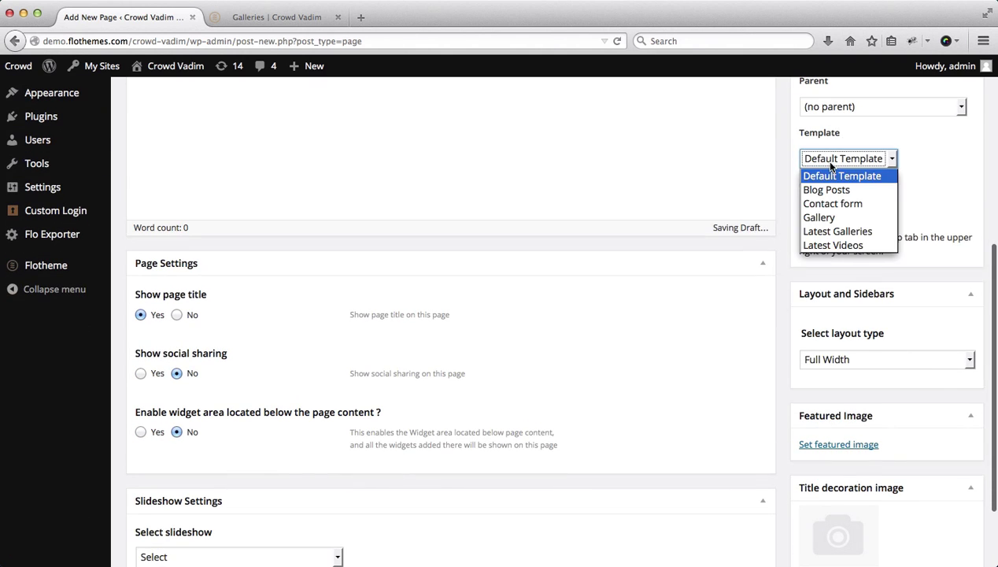
left_click(843, 231)
left_click(954, 172)
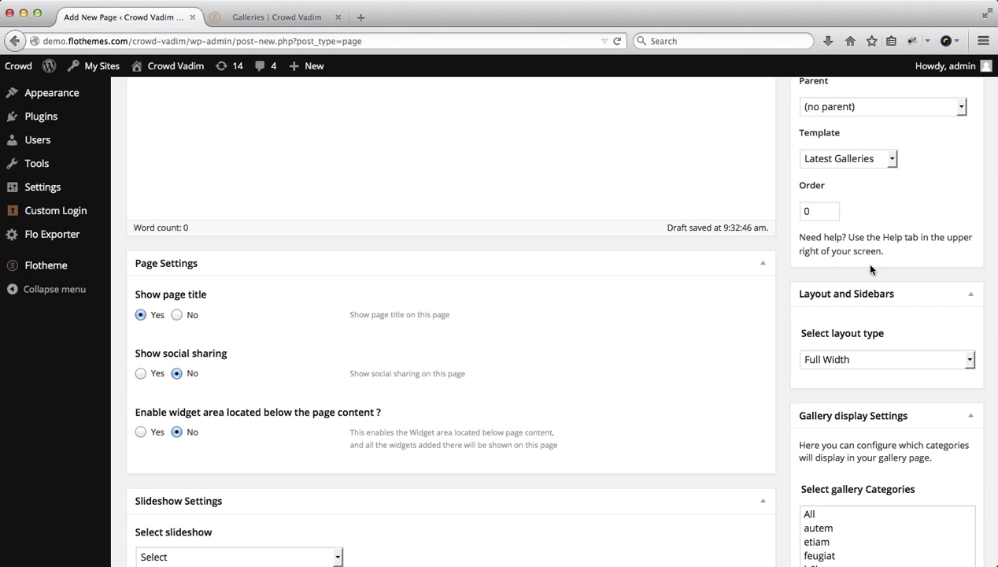
scroll(866, 268, "down", 2)
scroll(871, 268, "down", 10)
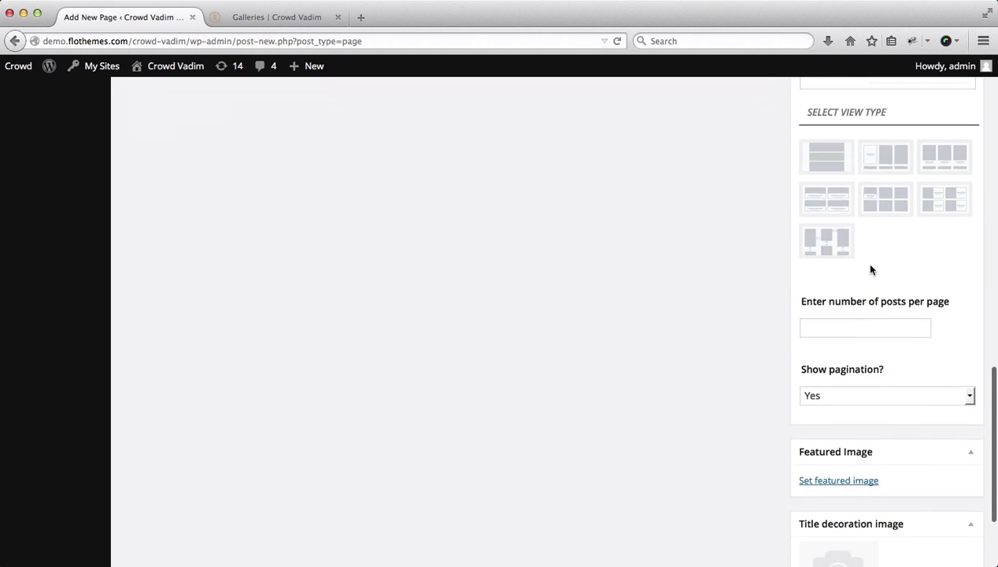
scroll(870, 266, "up", 10)
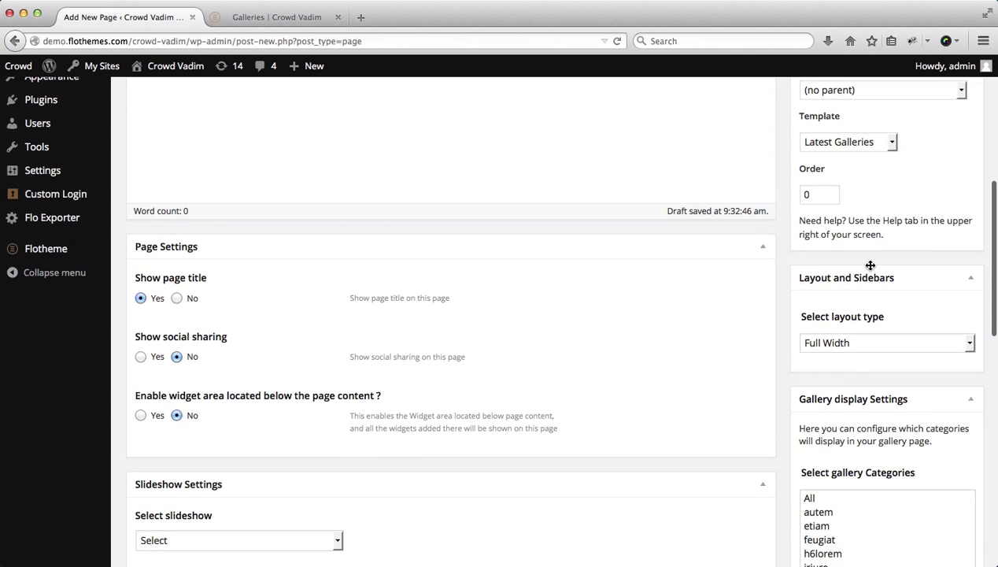
scroll(871, 266, "up", 1)
scroll(866, 279, "down", 2)
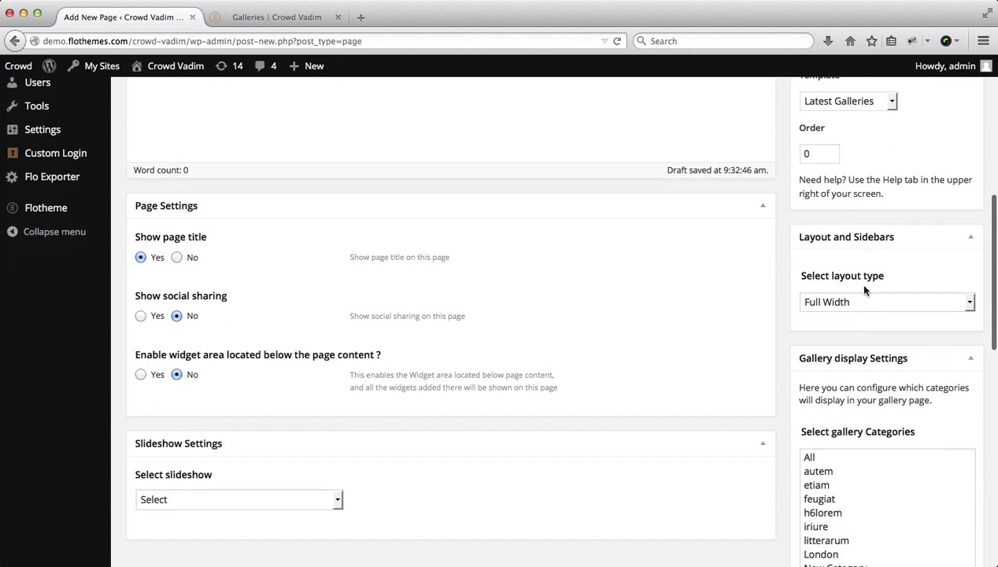
- Set the layout to Left Sidebar using the main sidebar, then collapse Layout and Sidebars
left_click(840, 309)
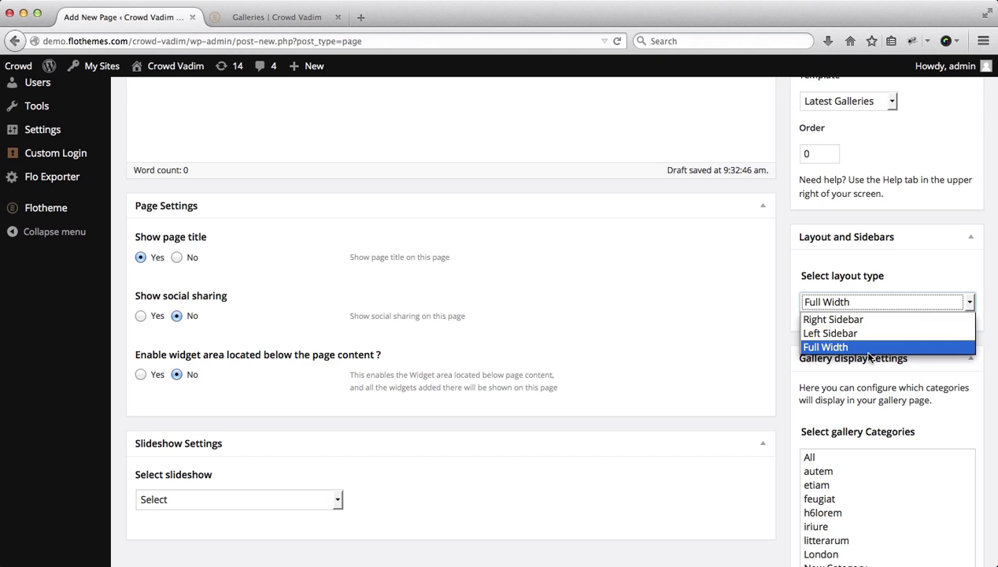
left_click(835, 333)
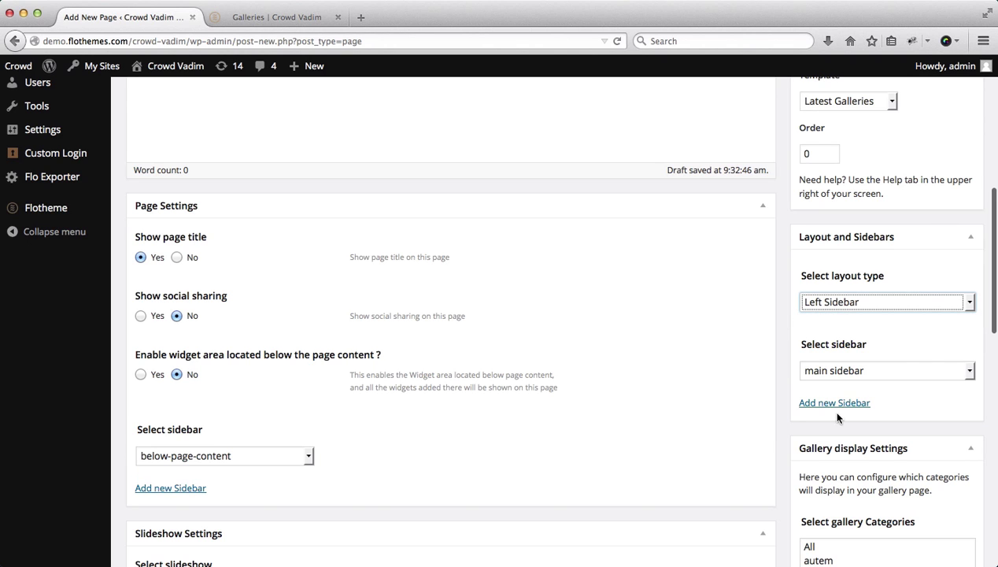
left_click(917, 370)
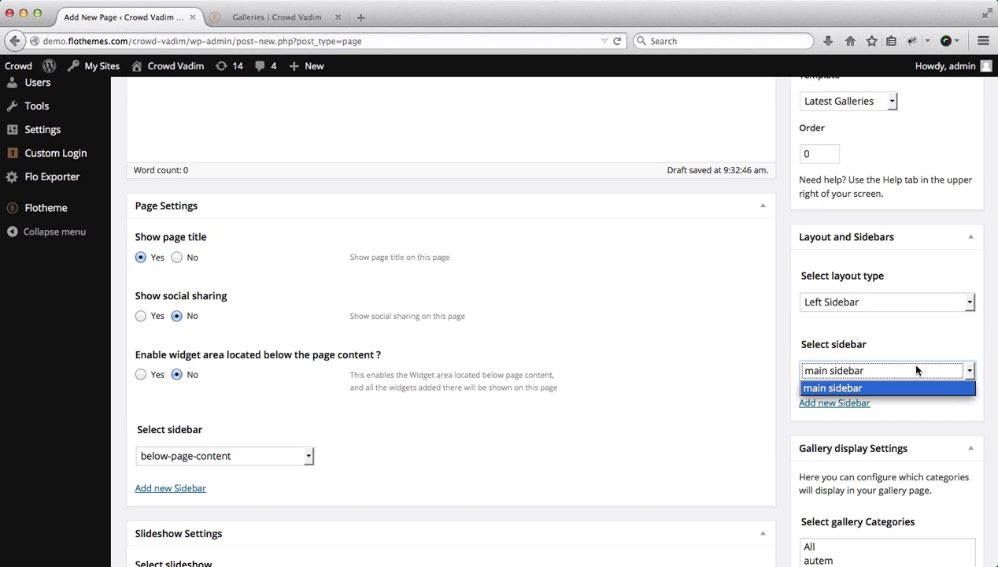
left_click(992, 250)
left_click(973, 240)
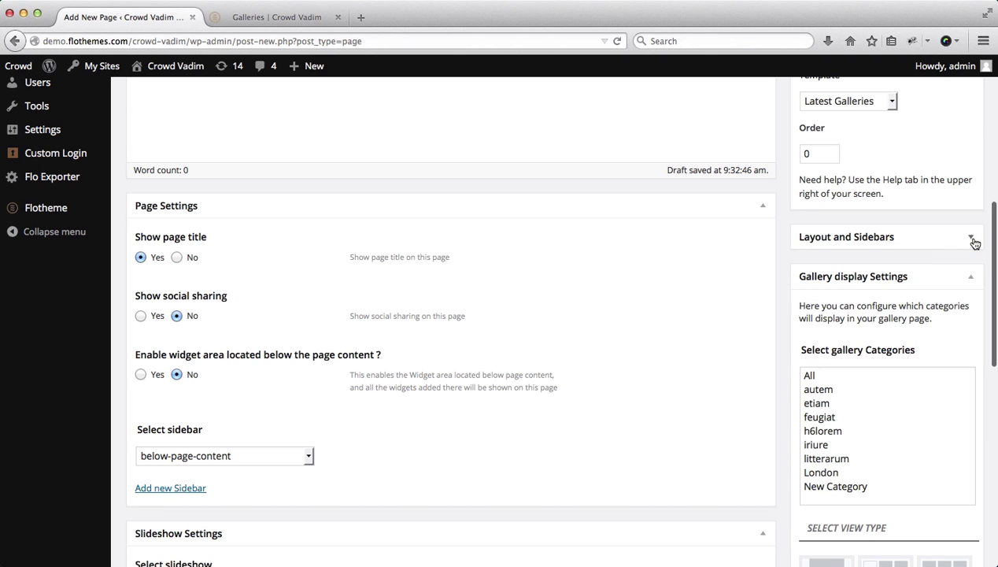
- Scroll down to review the gallery category options in Gallery display Settings
scroll(973, 264, "down", 2)
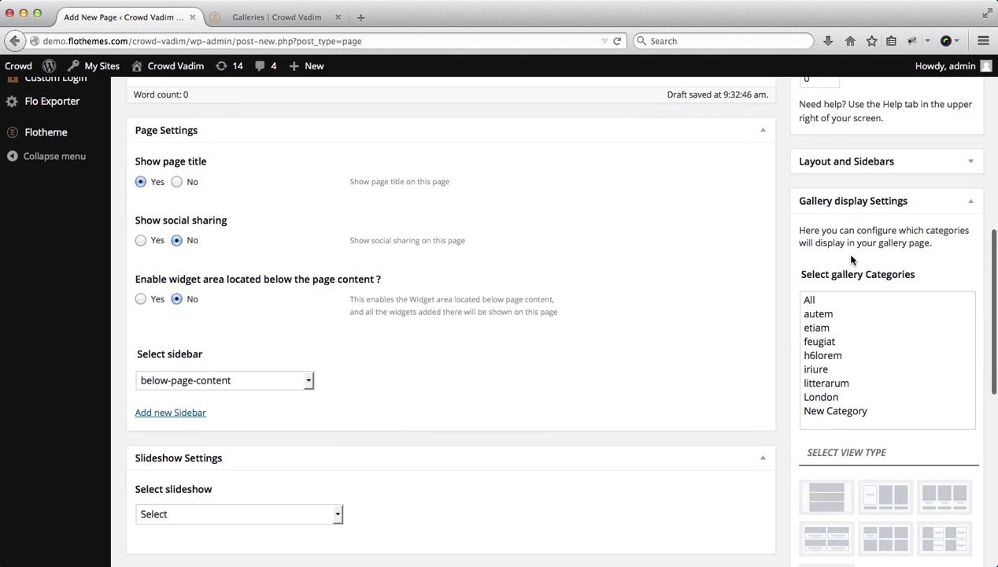
scroll(851, 260, "down", 1)
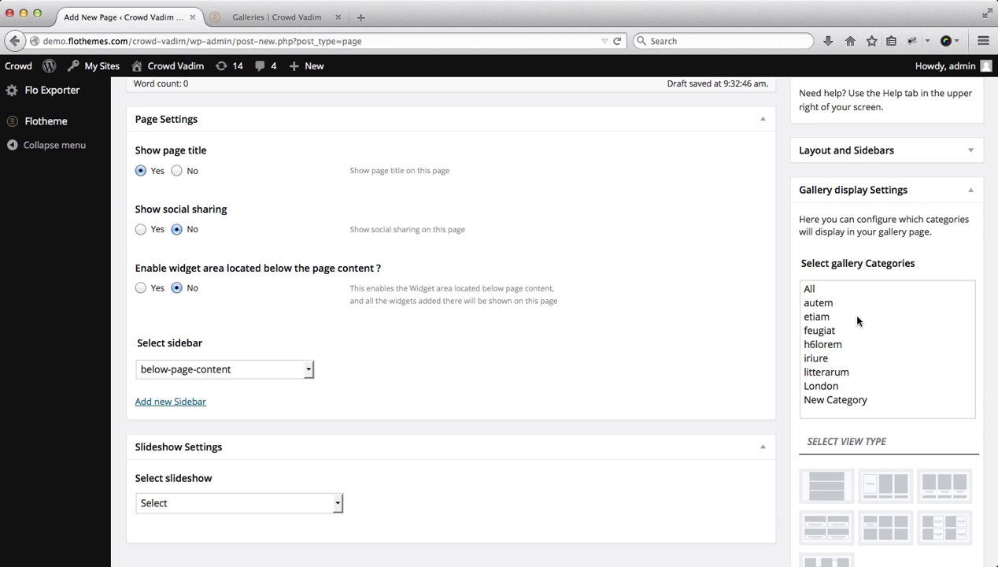
- Preview the live site's PORTFOLIO gallery submenu, then return to the page editor
key("ctrl+Tab")
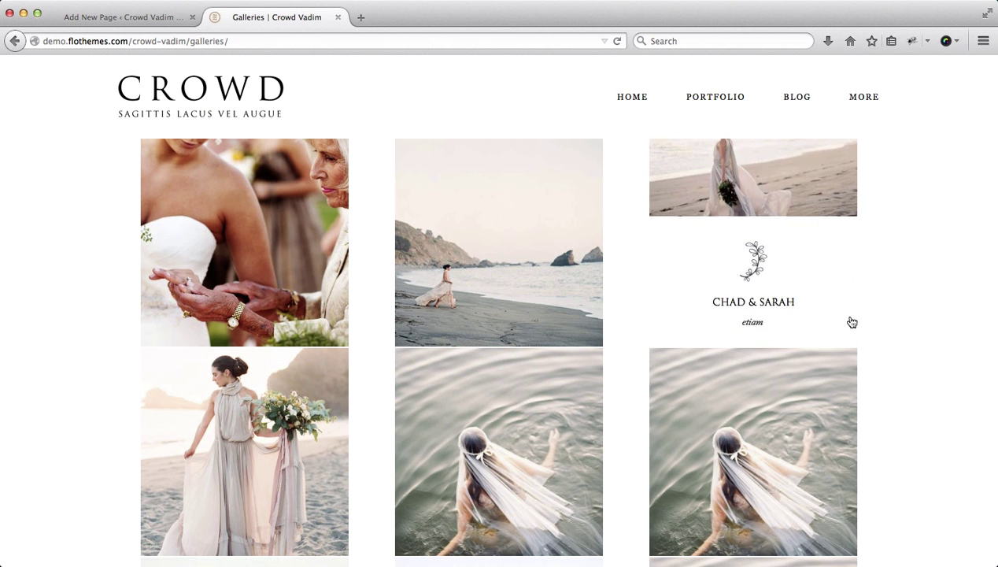
mouse_move(716, 104)
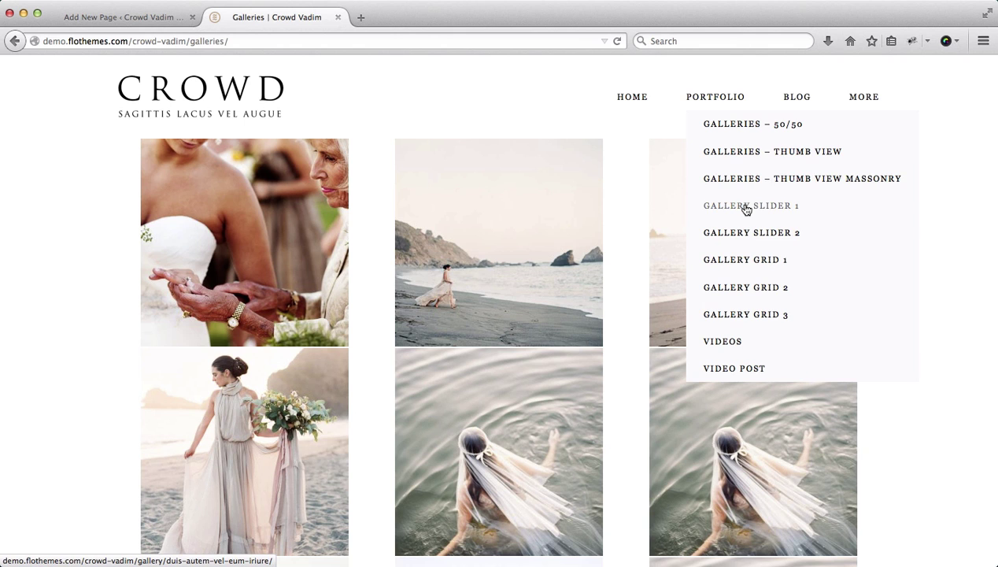
key("ctrl+shift+Tab")
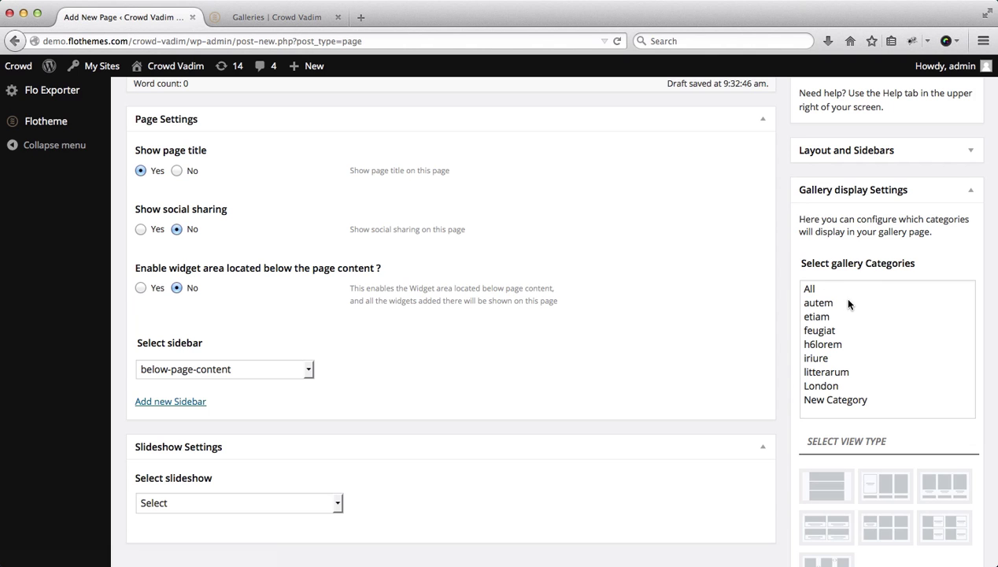
- Collapse and reopen Gallery display Settings, then scroll to review the view types
scroll(849, 304, "up", 5)
scroll(849, 304, "down", 4)
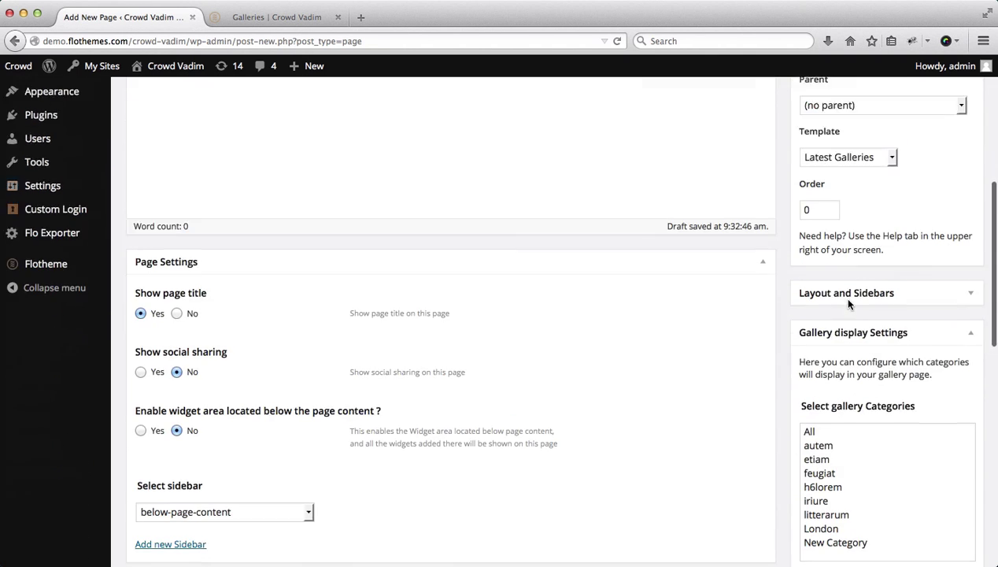
scroll(848, 303, "down", 2)
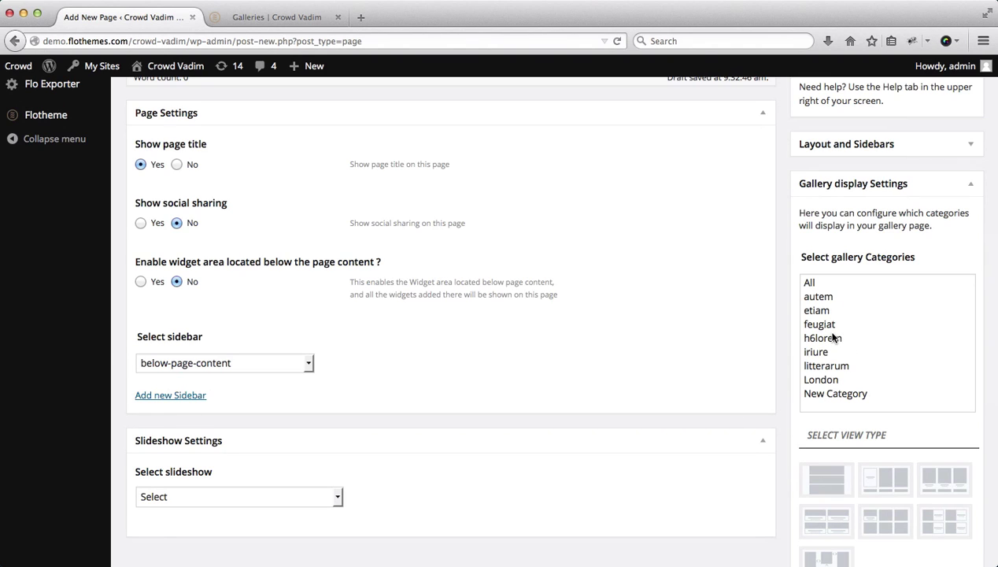
scroll(833, 337, "down", 1)
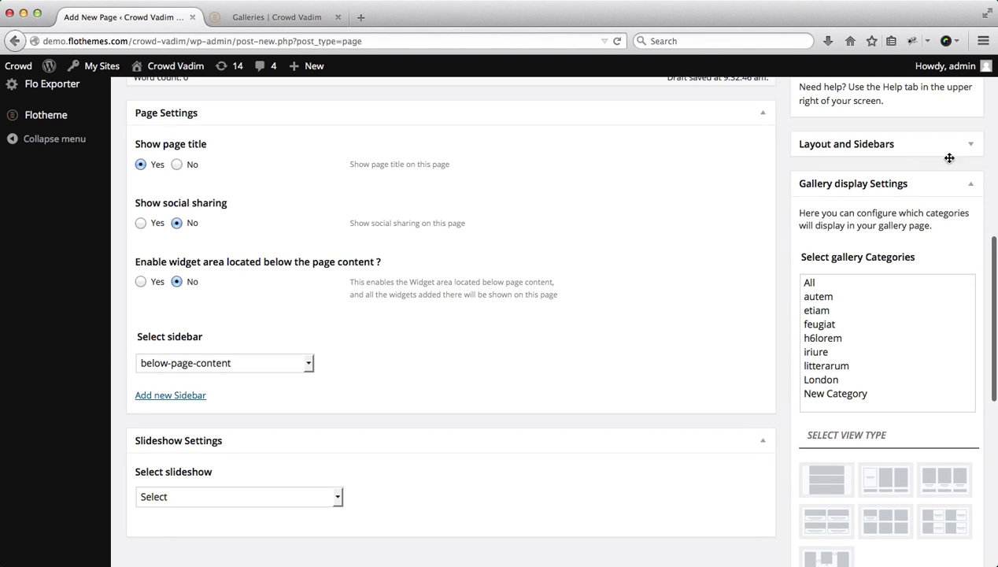
left_click(962, 186)
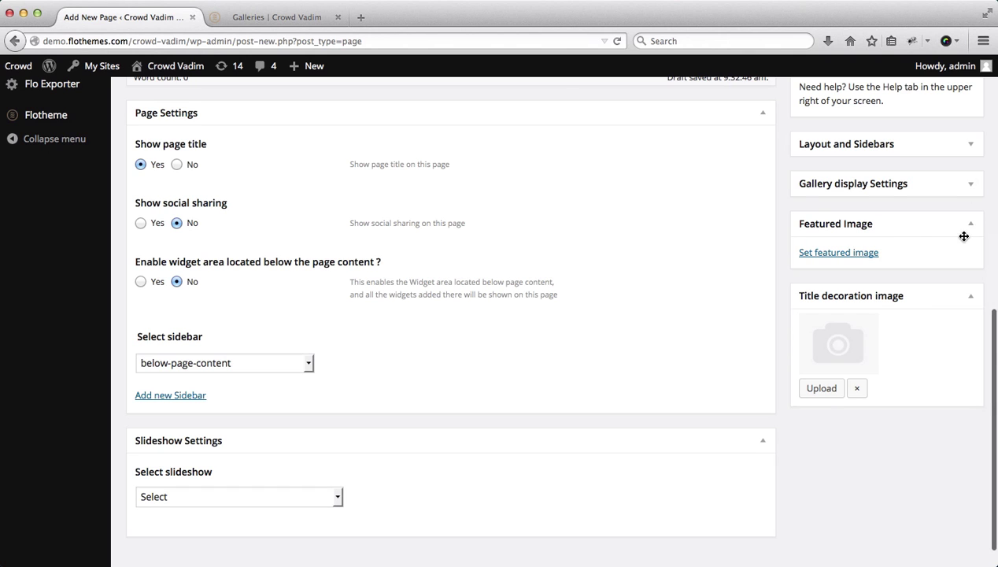
left_click(973, 193)
scroll(914, 288, "down", 5)
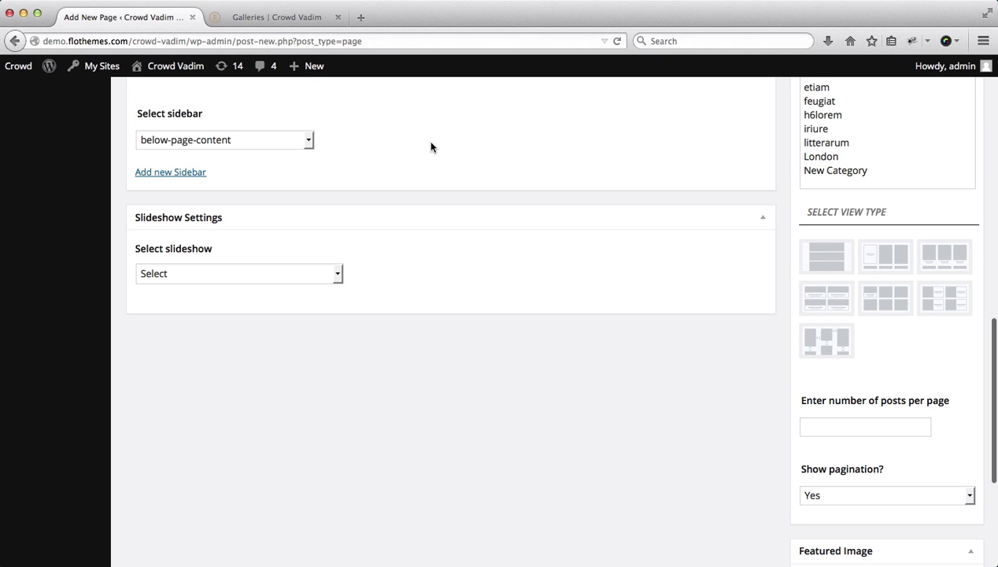
- Preview the live Galleries – Thumb View page, then return to the page editor
left_click(284, 18)
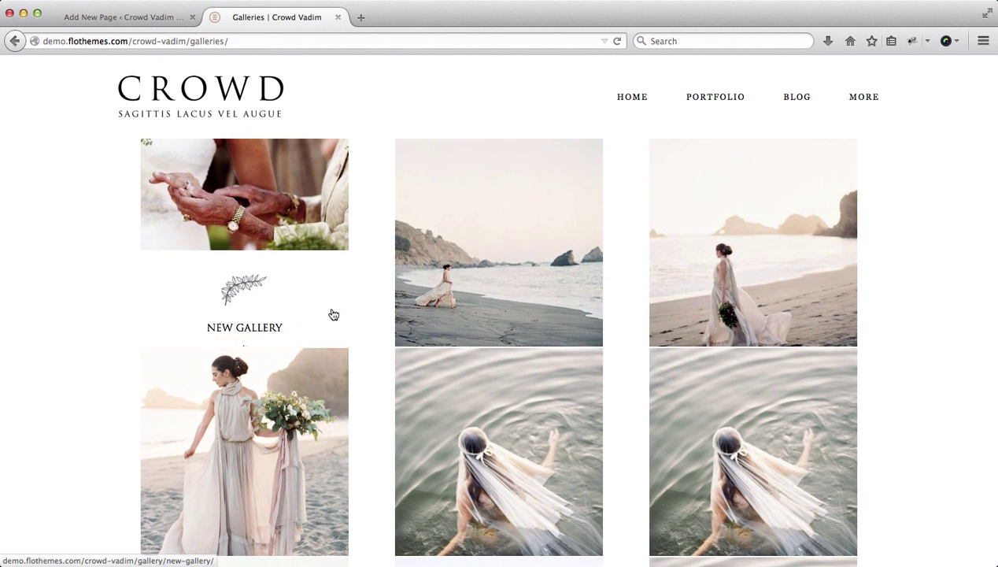
scroll(441, 355, "down", 5)
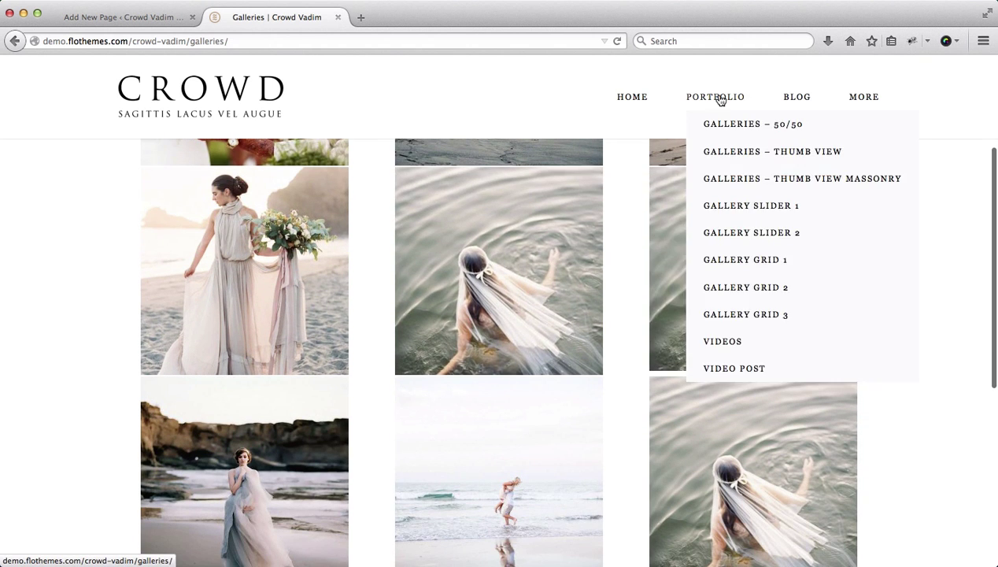
left_click(744, 154)
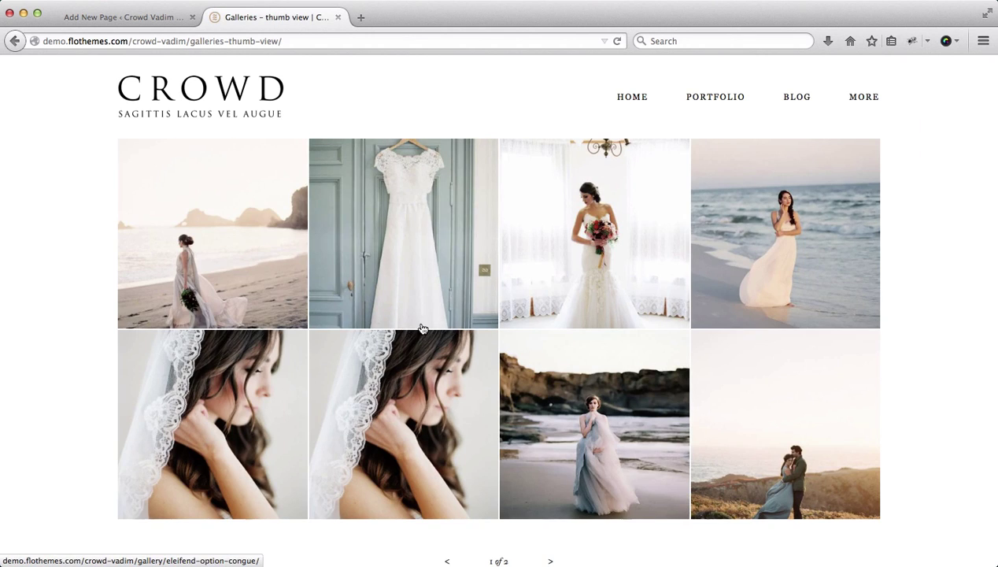
scroll(488, 315, "down", 5)
scroll(548, 299, "up", 5)
key("ctrl+shift+Tab")
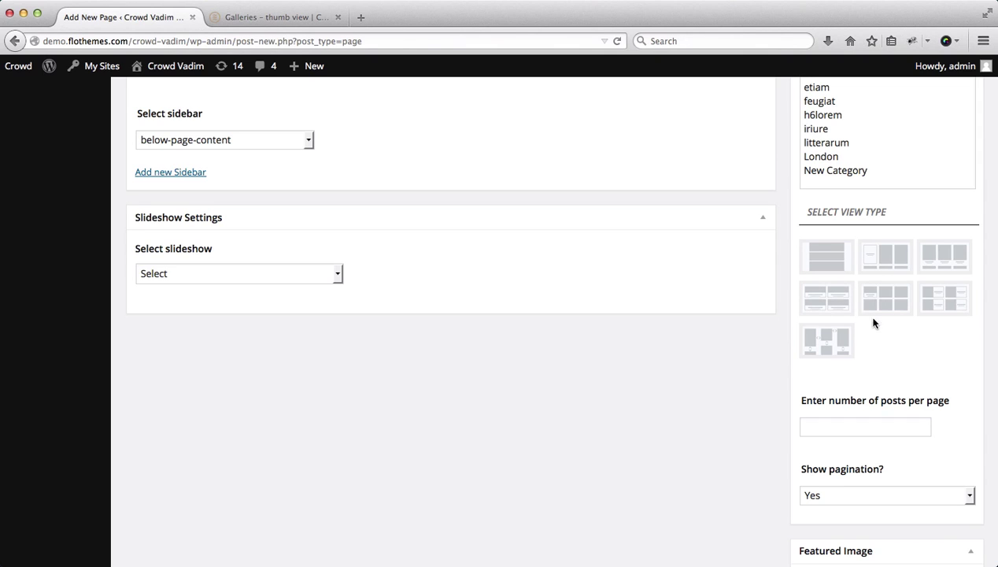
- Leave Show pagination at Yes and switch the gallery listing to the second view type
scroll(872, 356, "down", 2)
scroll(872, 355, "up", 2)
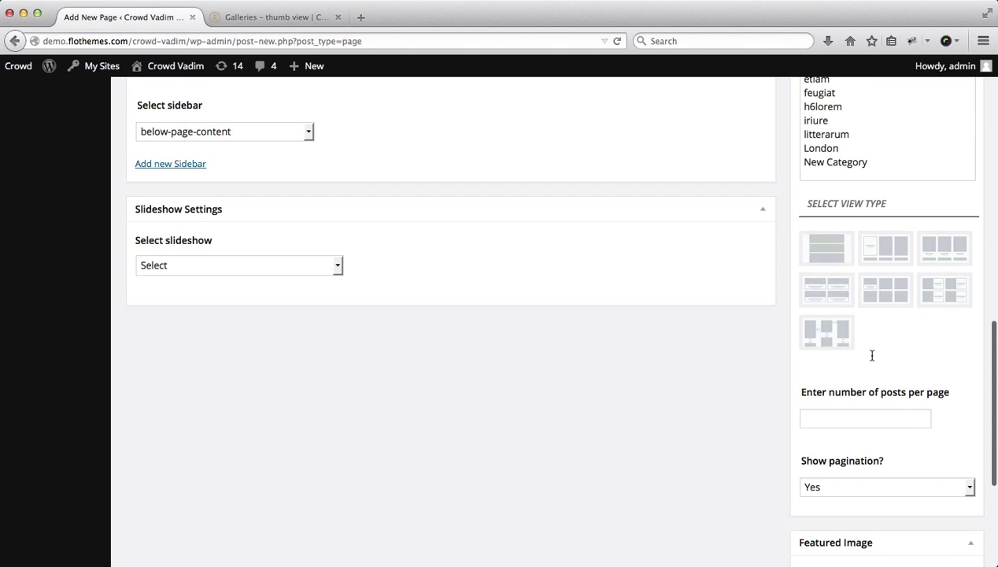
left_click(819, 244)
scroll(913, 302, "down", 2)
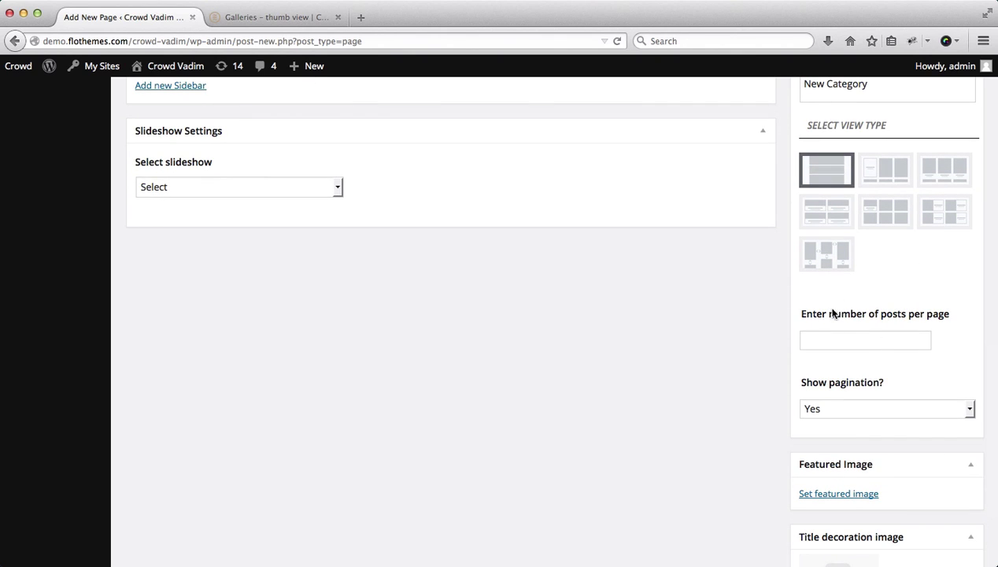
left_click(812, 341)
left_click(863, 409)
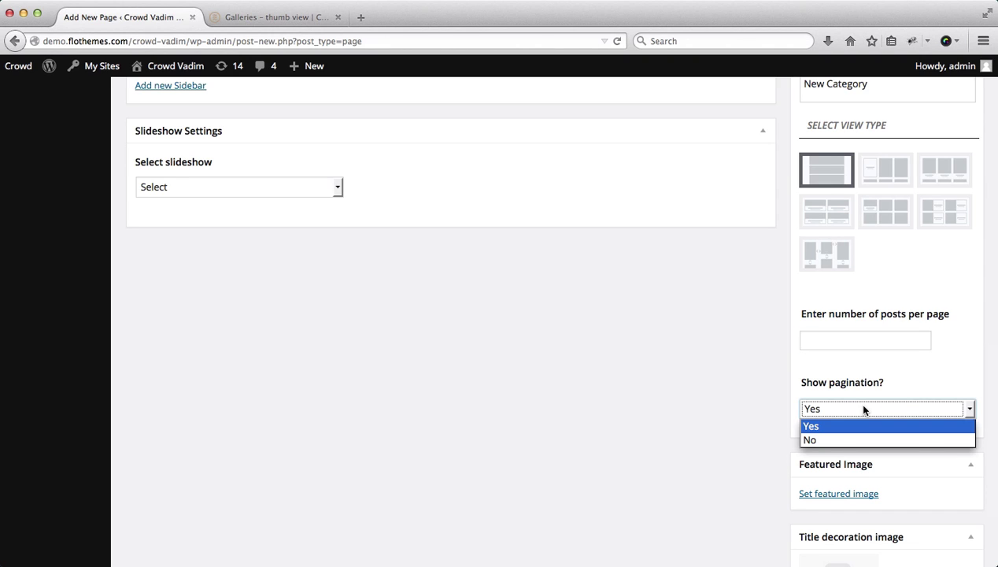
left_click(863, 408)
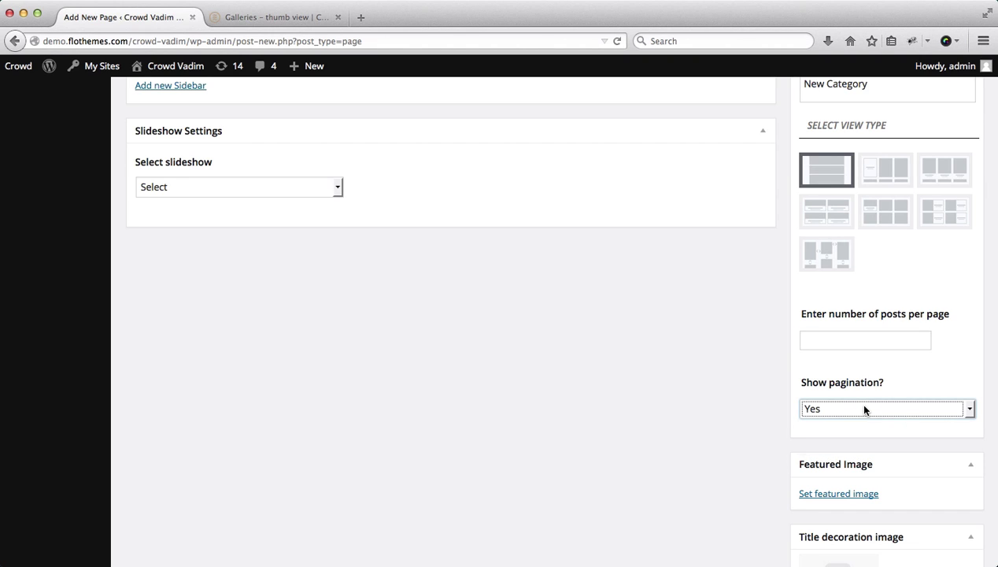
left_click(864, 408)
left_click(863, 408)
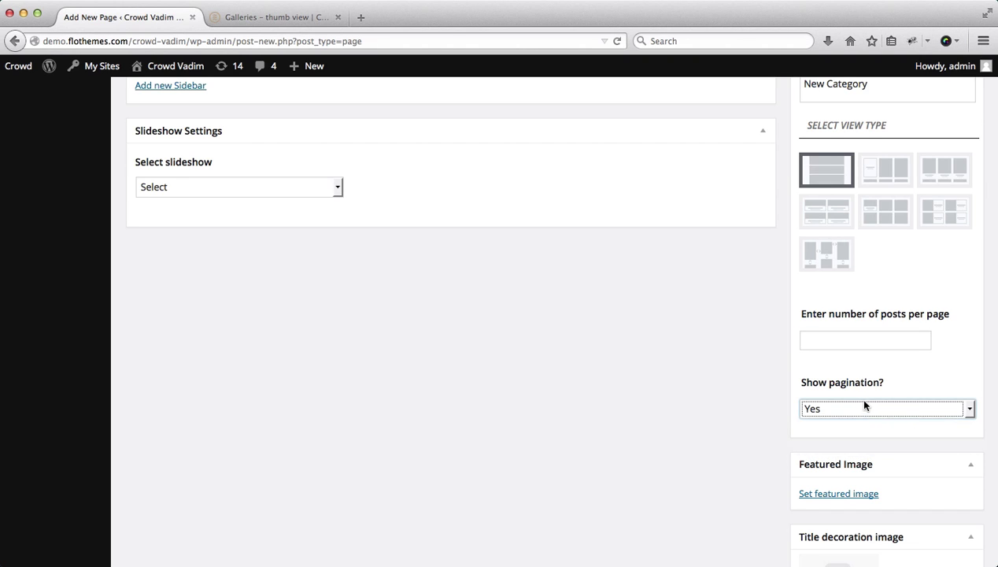
left_click(885, 178)
- Keep the Default 30px gutter, no column count, and masonry turned off
scroll(944, 271, "down", 1)
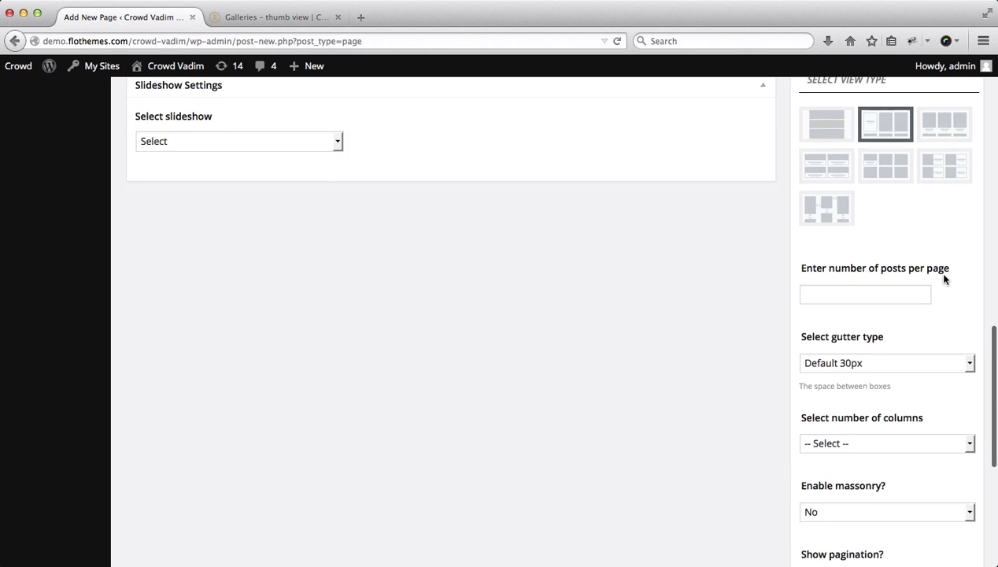
left_click(880, 286)
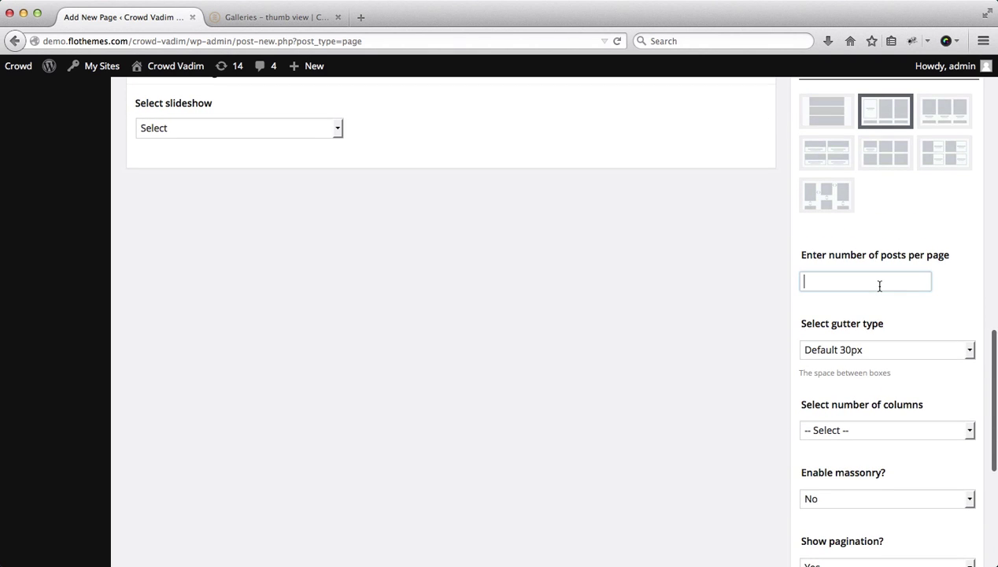
scroll(879, 287, "down", 2)
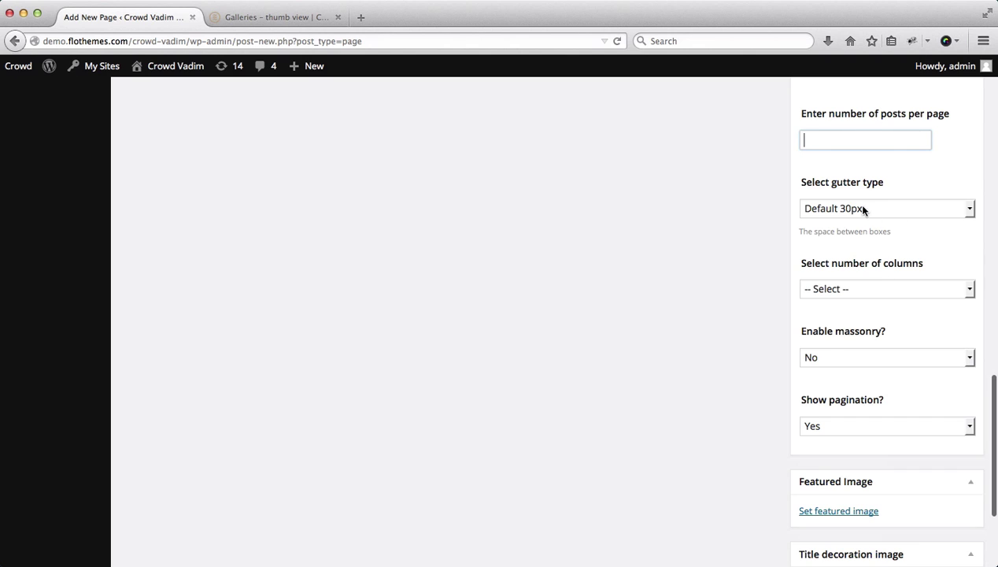
left_click(863, 206)
left_click(863, 207)
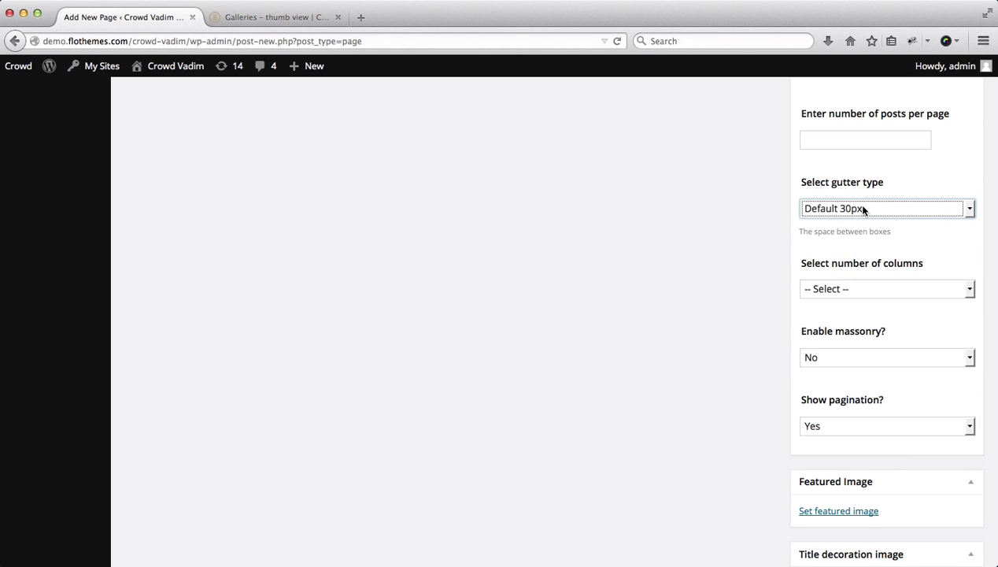
left_click(908, 290)
left_click(907, 290)
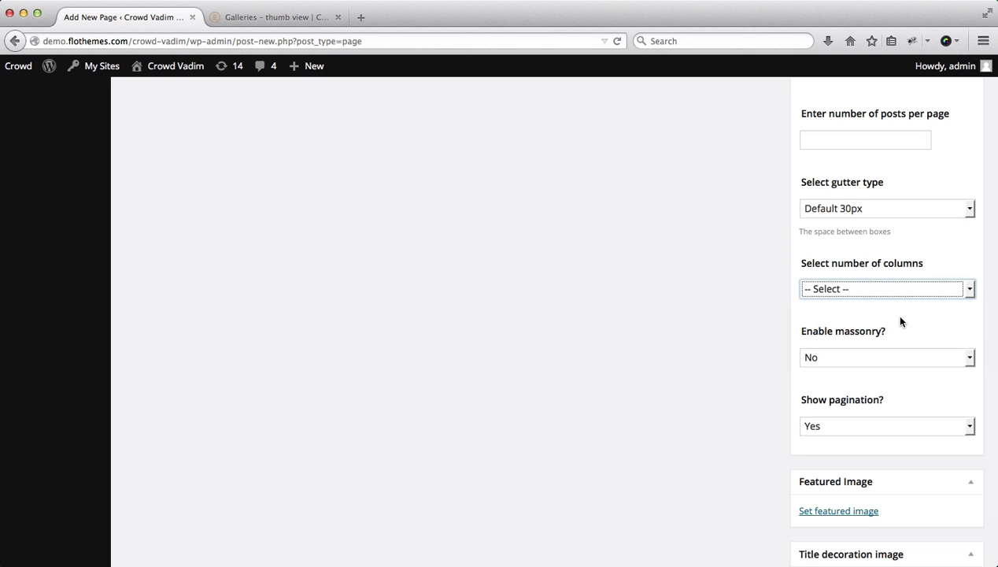
left_click(850, 358)
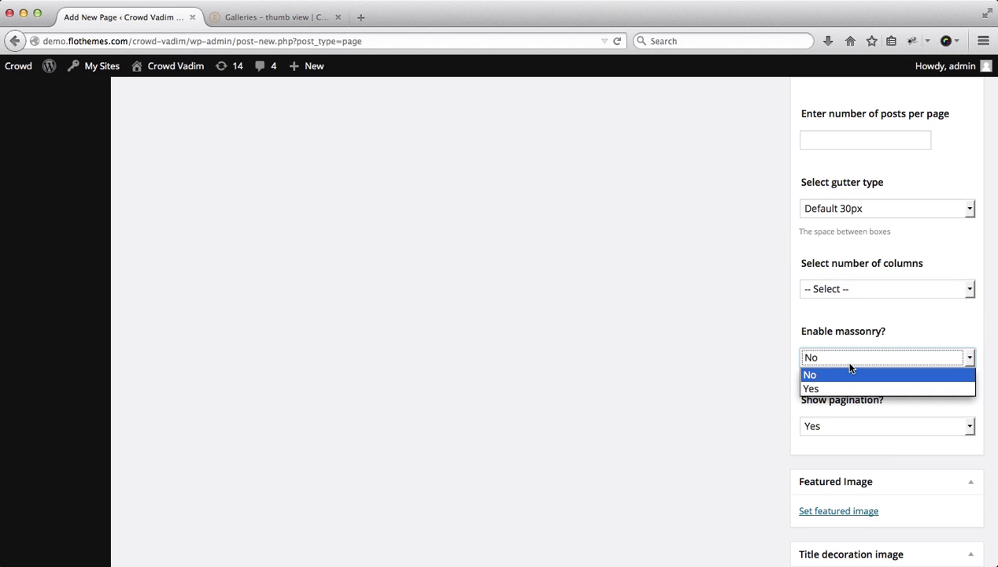
left_click(850, 367)
scroll(937, 405, "down", 3)
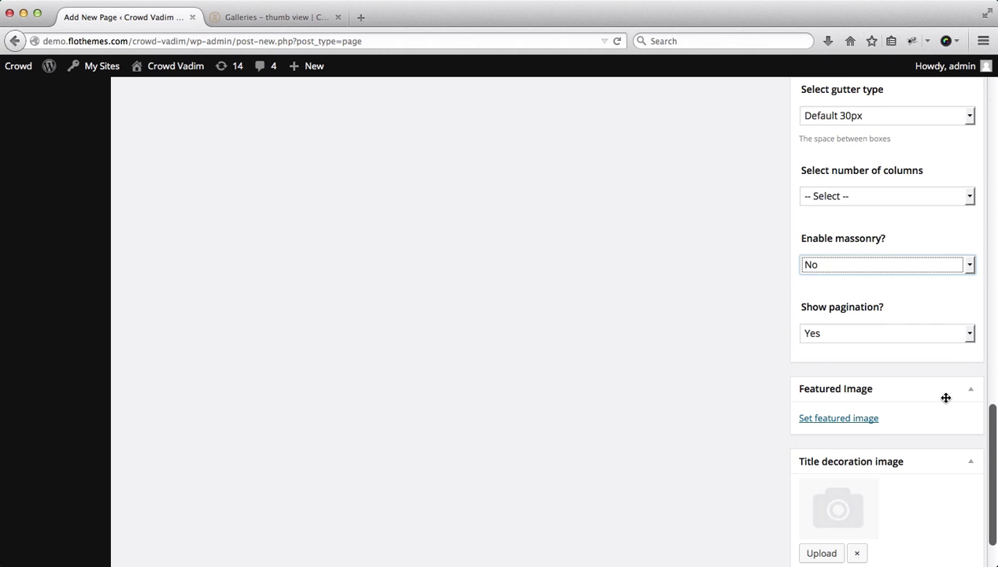
scroll(947, 398, "up", 10)
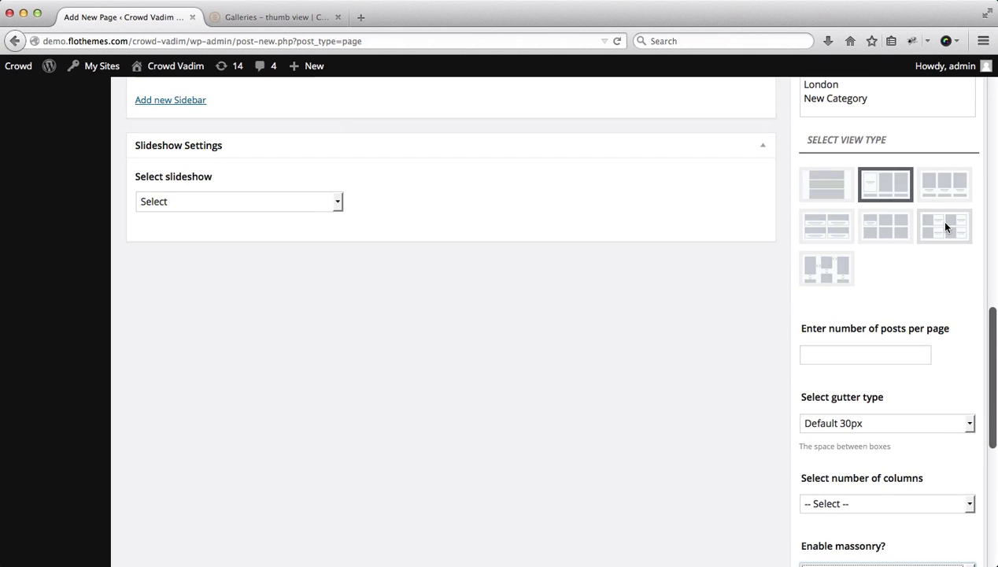
- Choose the first view type in the second row, then compare with the live thumb-view page
left_click(945, 228)
left_click(896, 230)
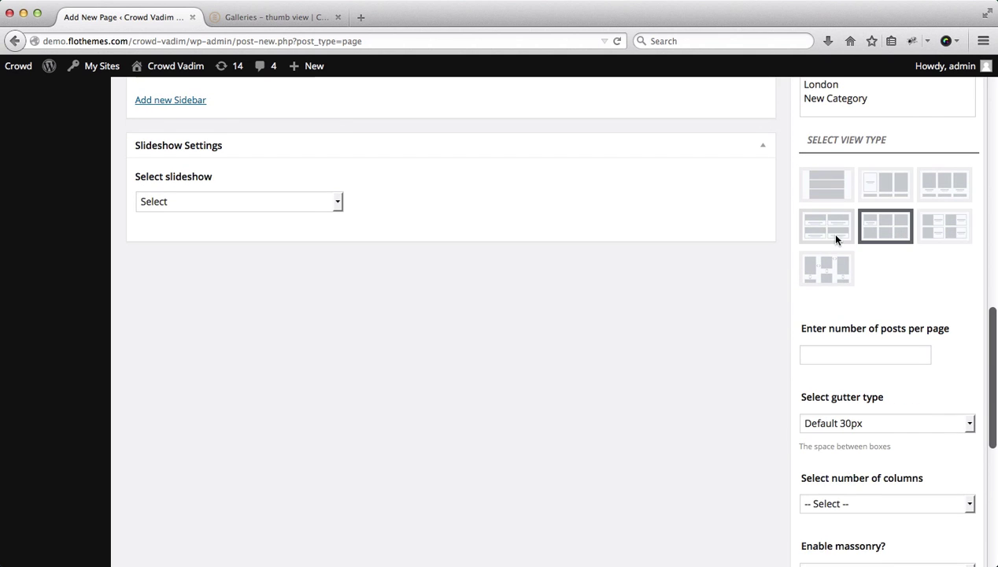
left_click(815, 234)
scroll(949, 287, "down", 8)
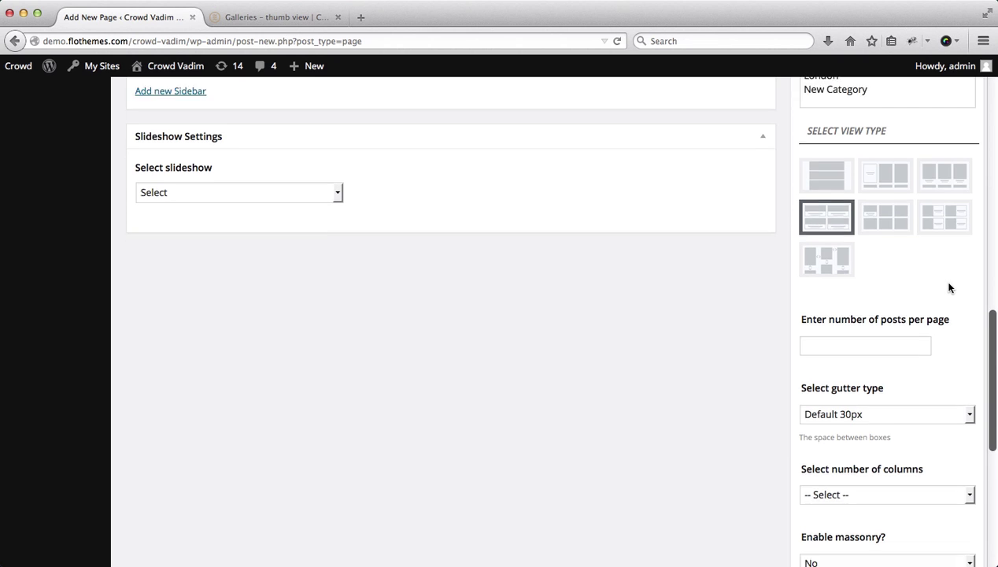
scroll(949, 288, "down", 3)
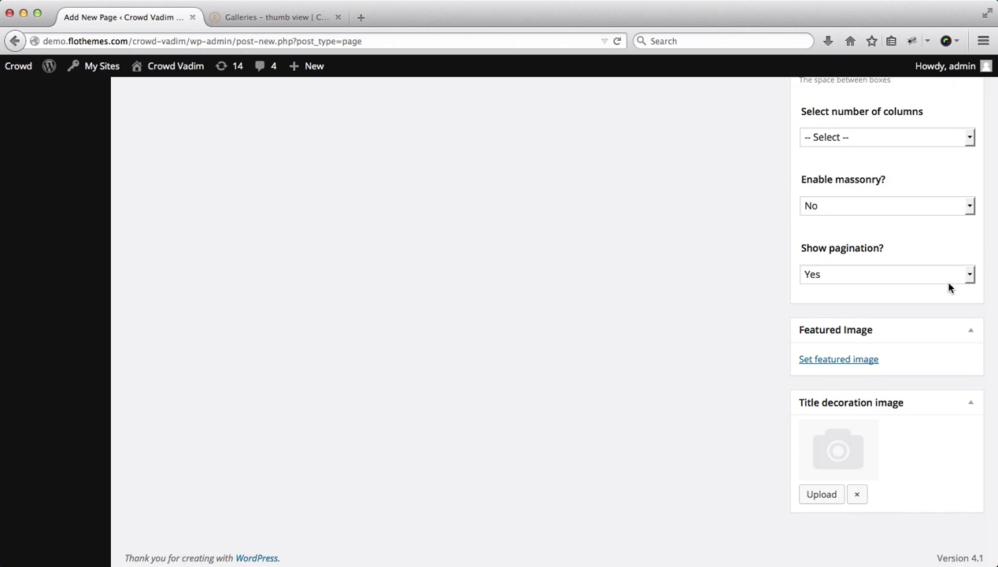
scroll(948, 287, "up", 3)
scroll(949, 287, "down", 3)
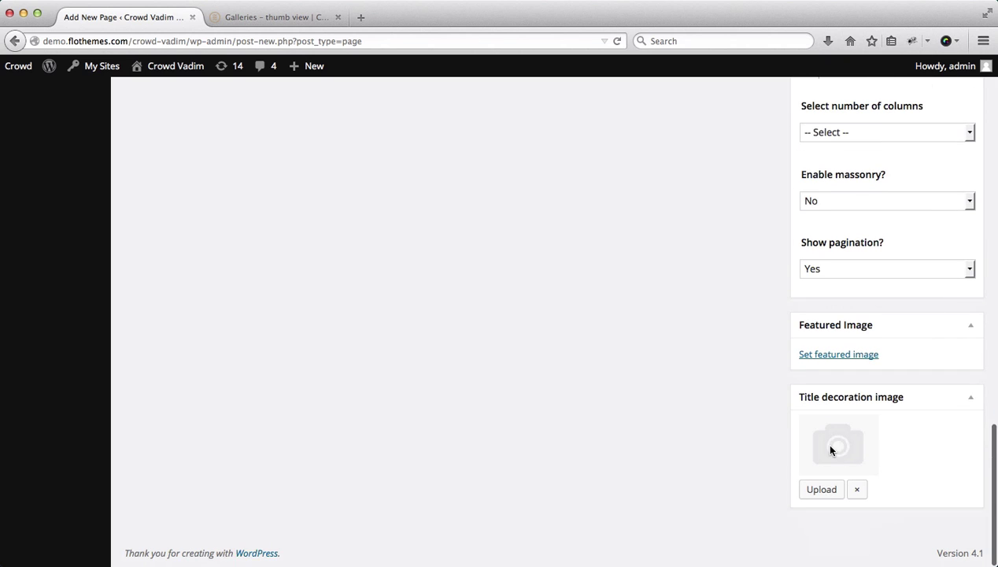
key("ctrl+Tab")
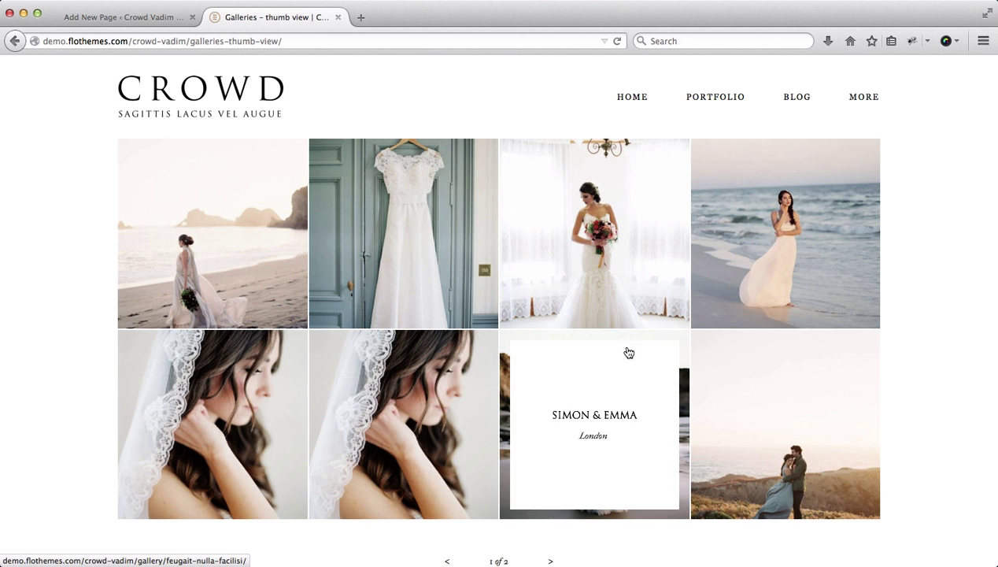
key("ctrl+Tab")
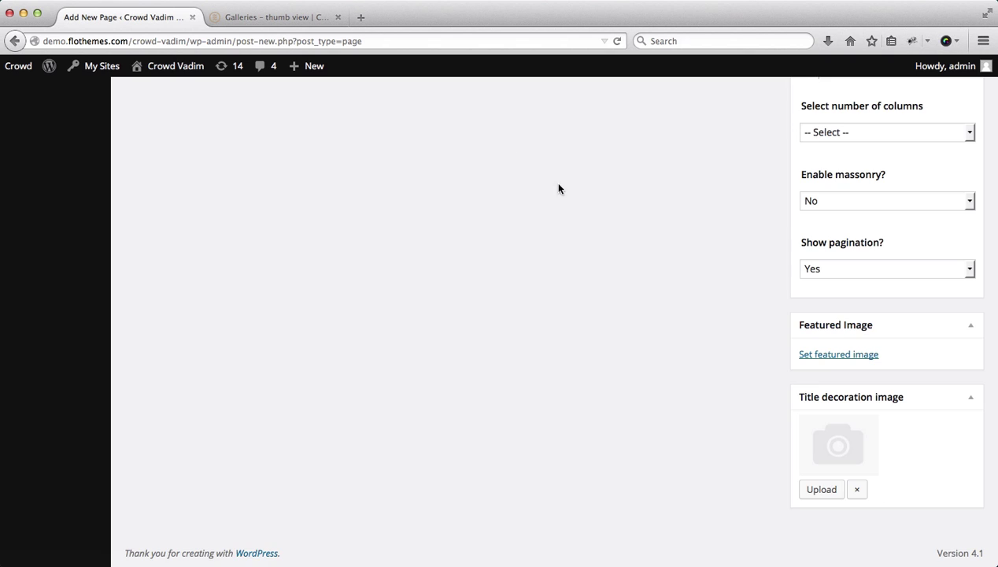
scroll(619, 300, "up", 10)
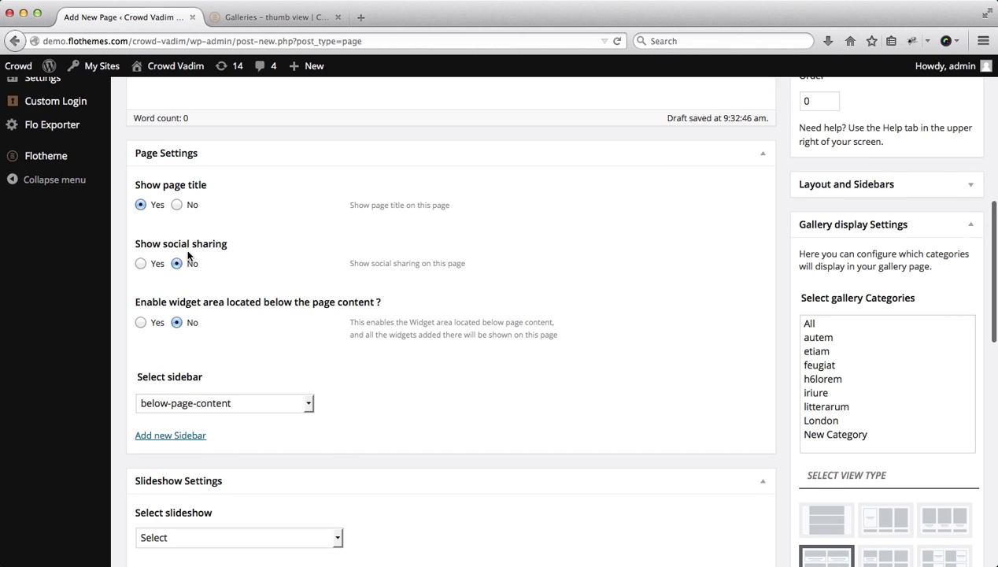
scroll(208, 250, "down", 3)
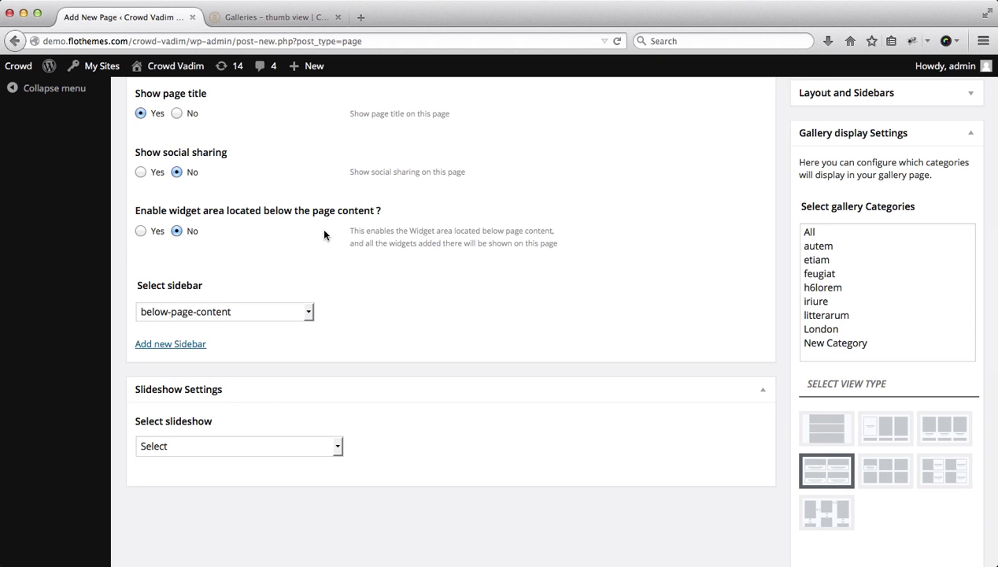
scroll(302, 251, "up", 5)
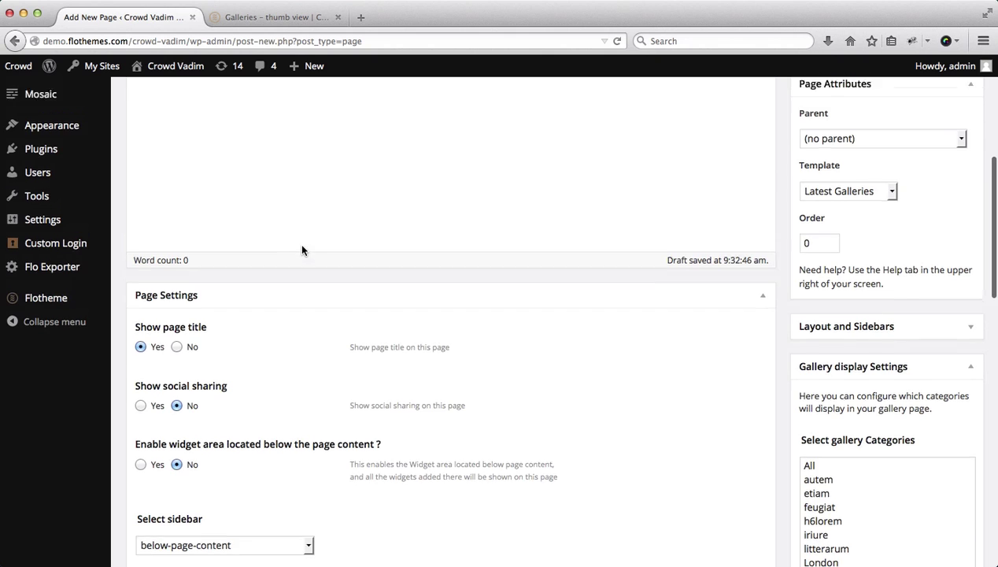
scroll(236, 291, "up", 1)
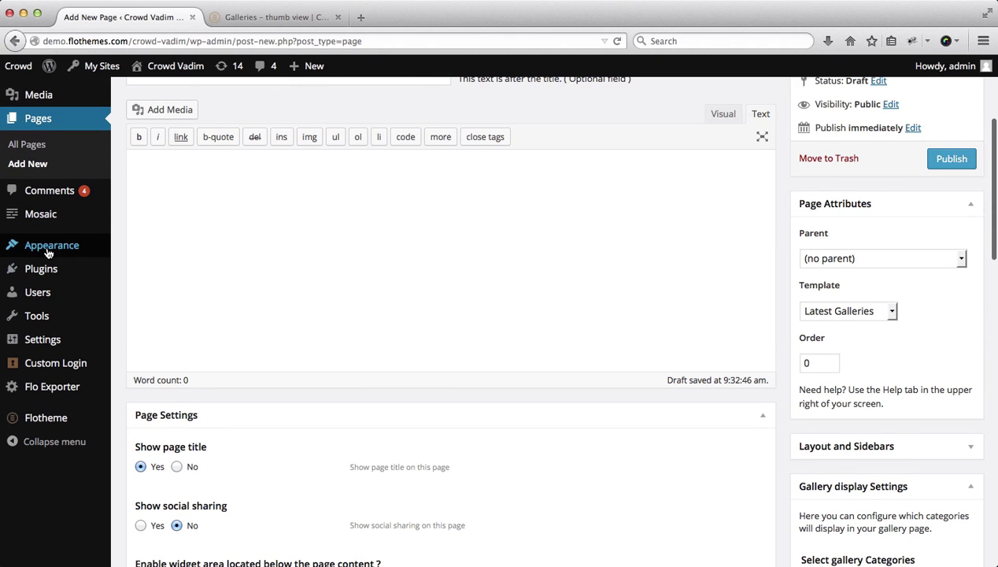
- Open Appearance > Widgets in a new tab to find the Below Page content sidebar, then return
mouse_move(47, 250)
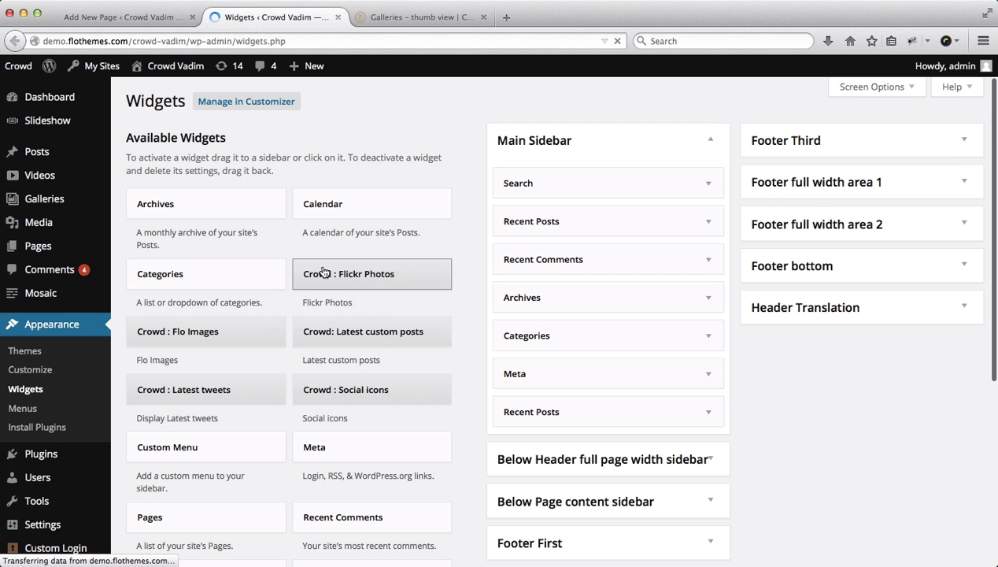
scroll(599, 441, "down", 3)
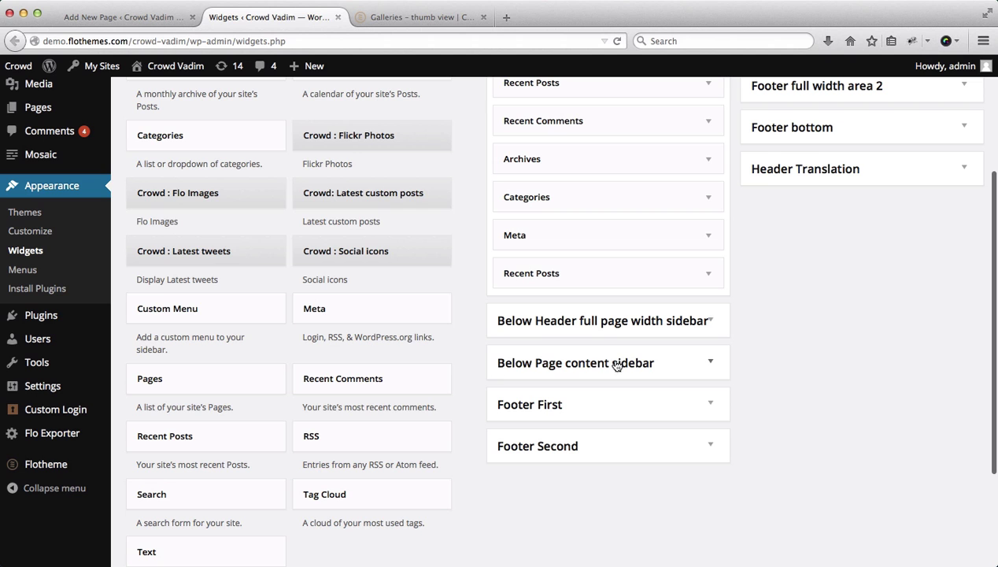
key("ctrl+shift+Tab")
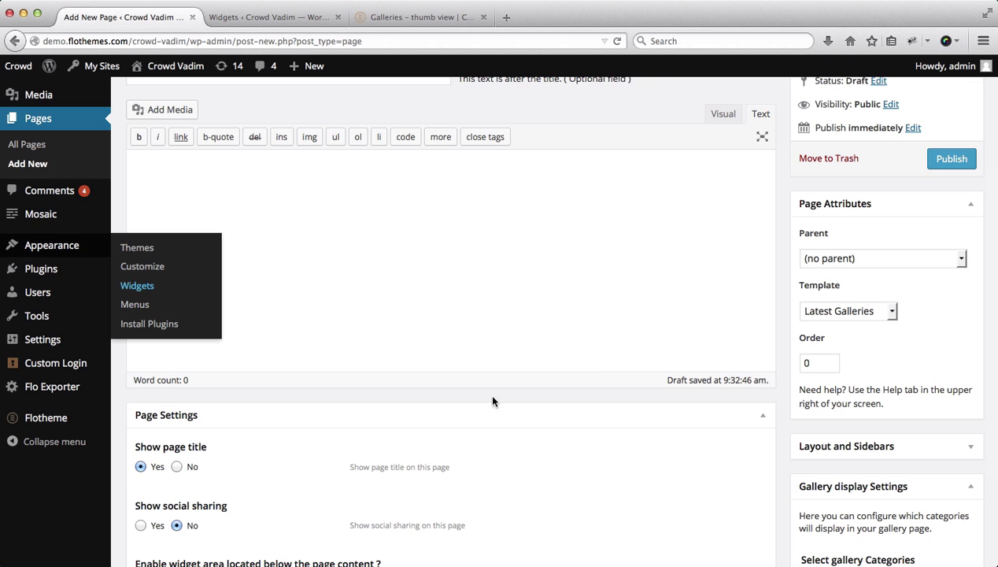
scroll(327, 419, "down", 5)
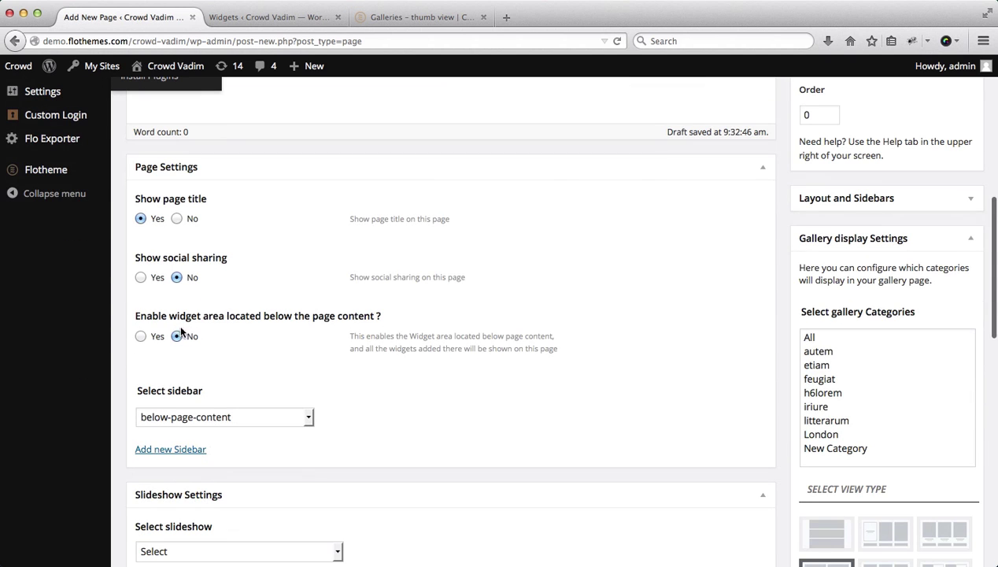
scroll(315, 327, "down", 4)
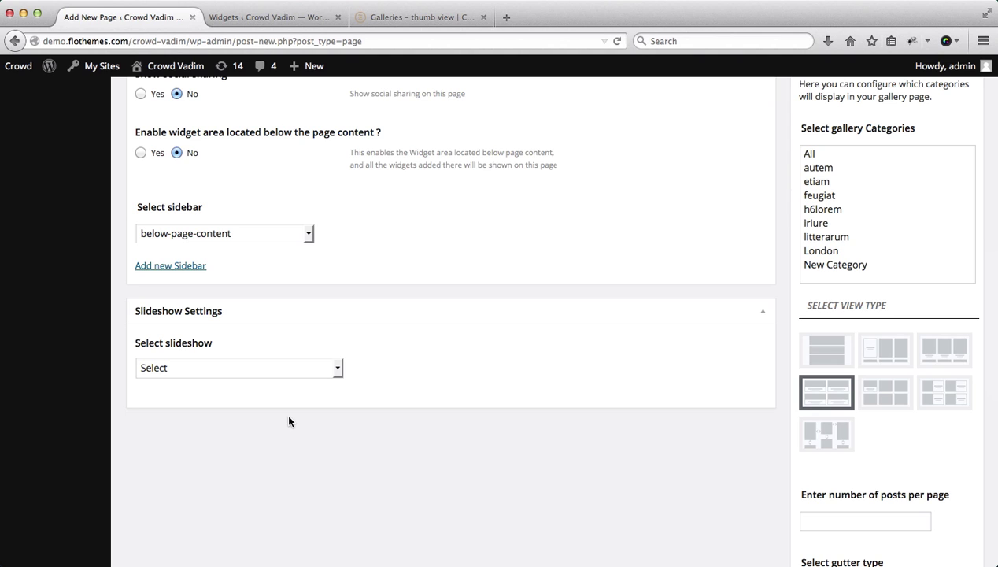
left_click(252, 370)
left_click(517, 447)
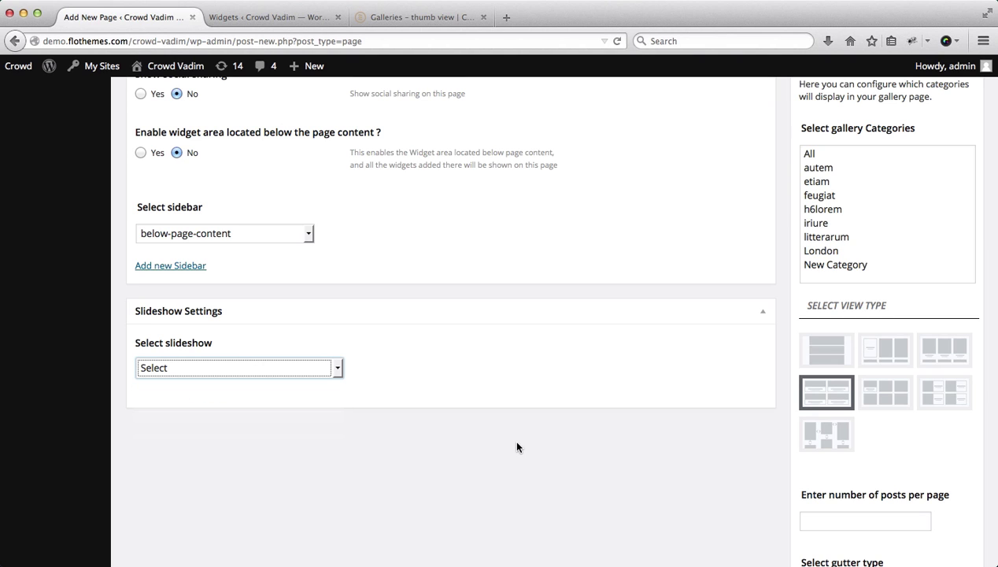
scroll(517, 447, "up", 15)
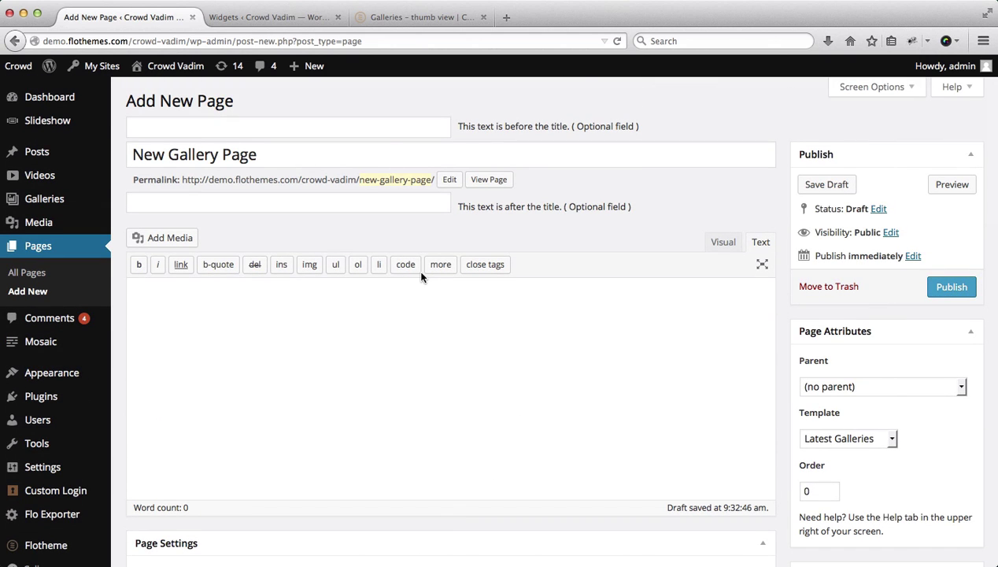
scroll(55, 323, "down", 4)
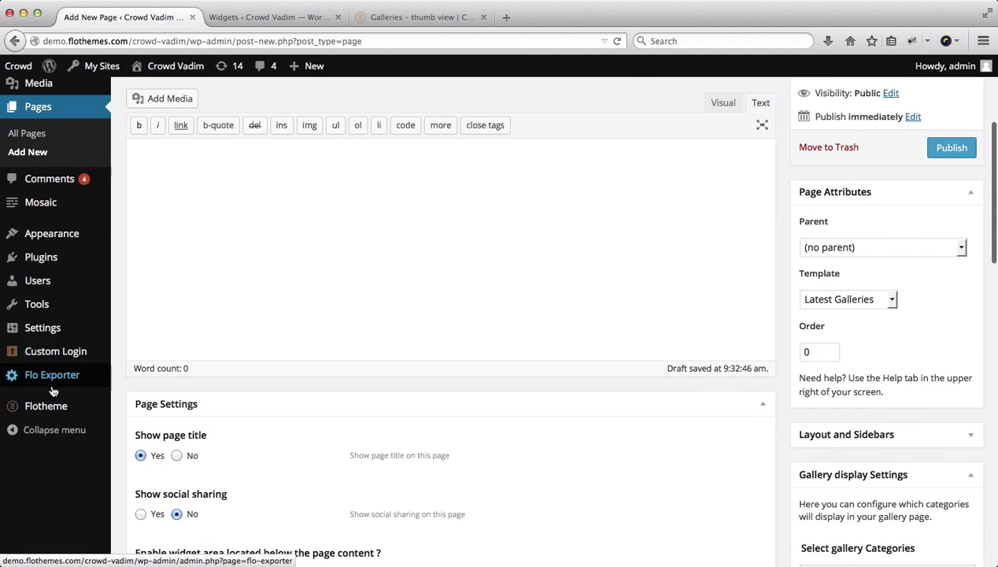
- Leave the unsaved page editor for Flotheme settings, close the Widgets tab, and show the wedding gallery page
left_click(44, 413)
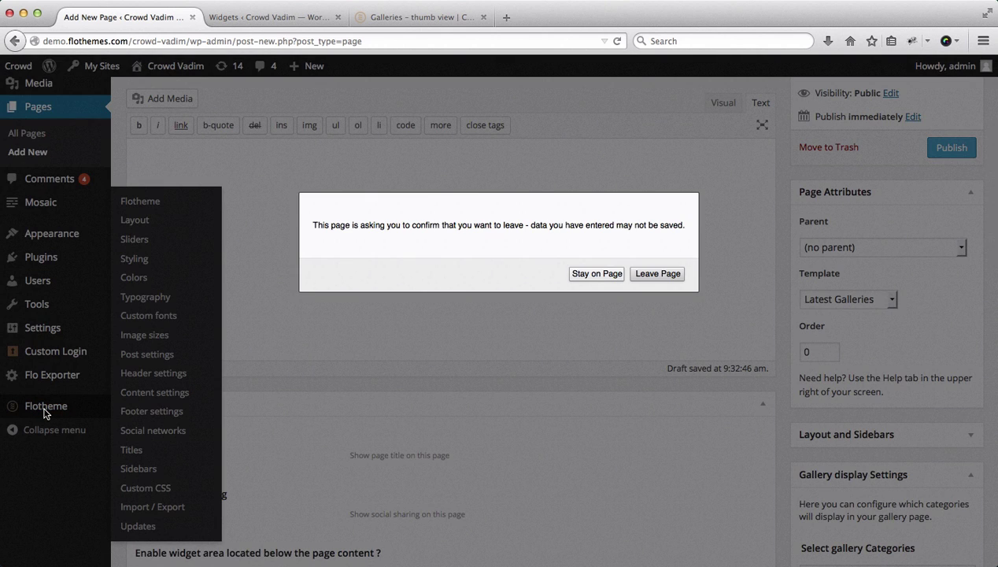
left_click(649, 273)
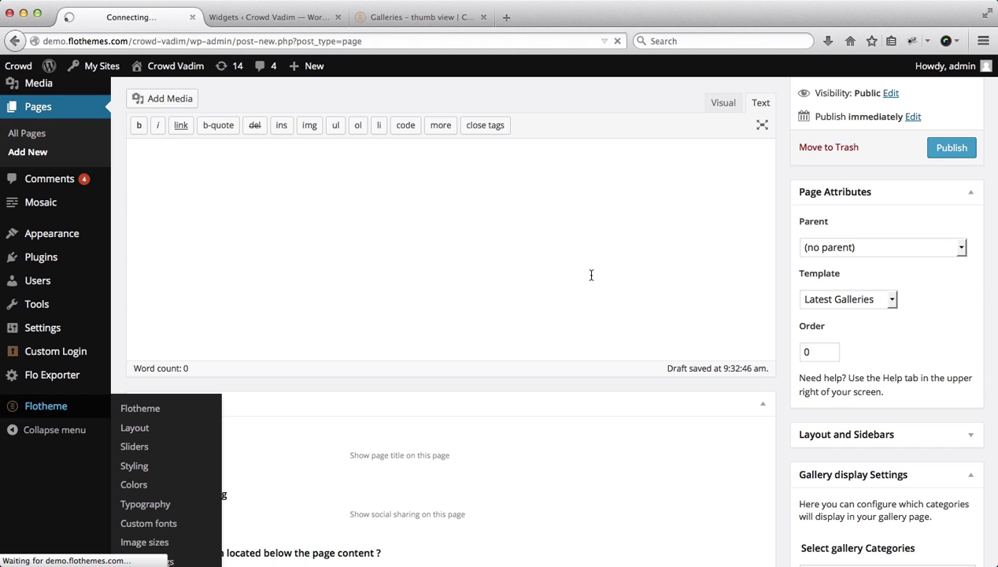
key("ctrl+Tab")
key("super+w")
key("ctrl+shift+Tab")
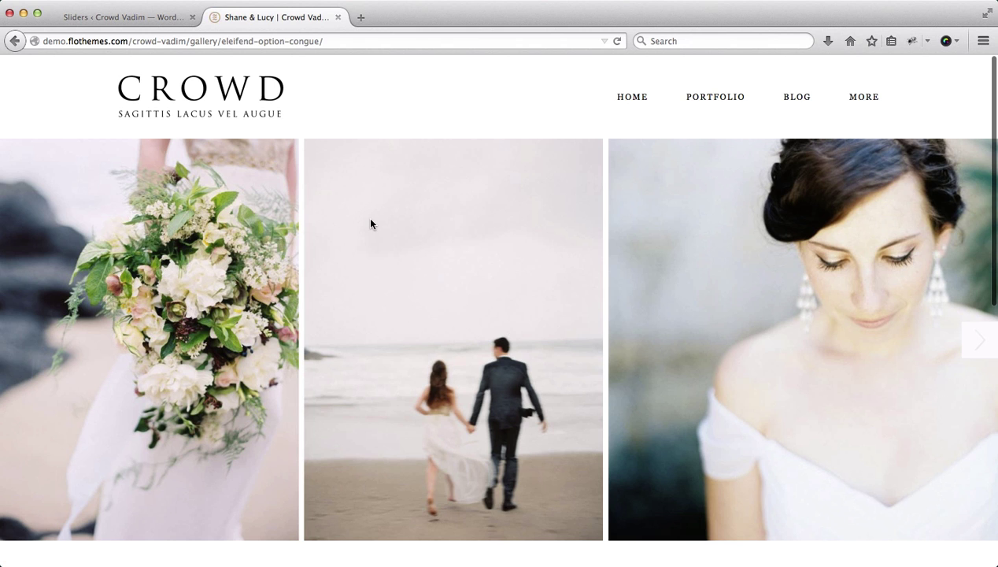
- Advance the live gallery slider through several images to view the current arrows
left_click(979, 340)
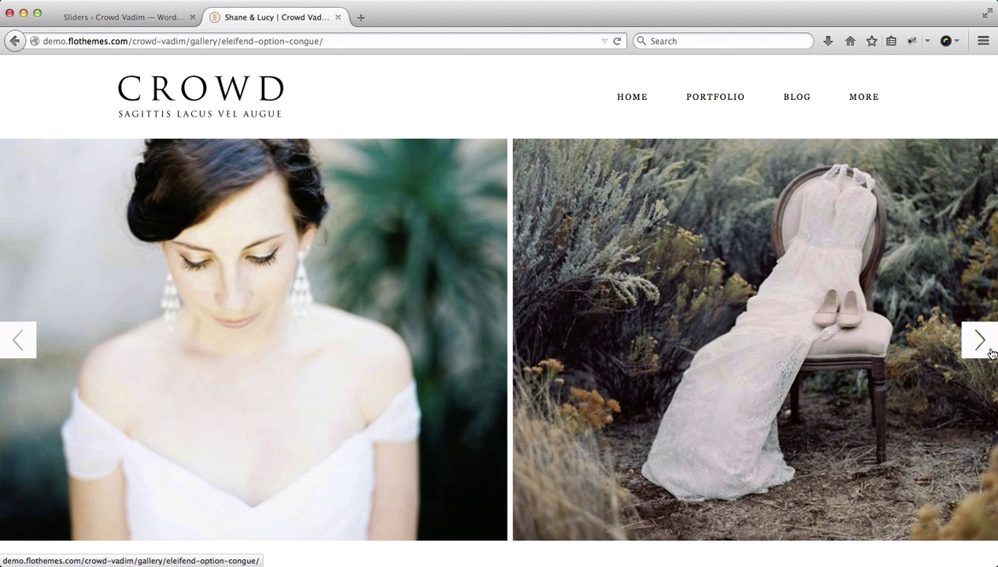
left_click(991, 353)
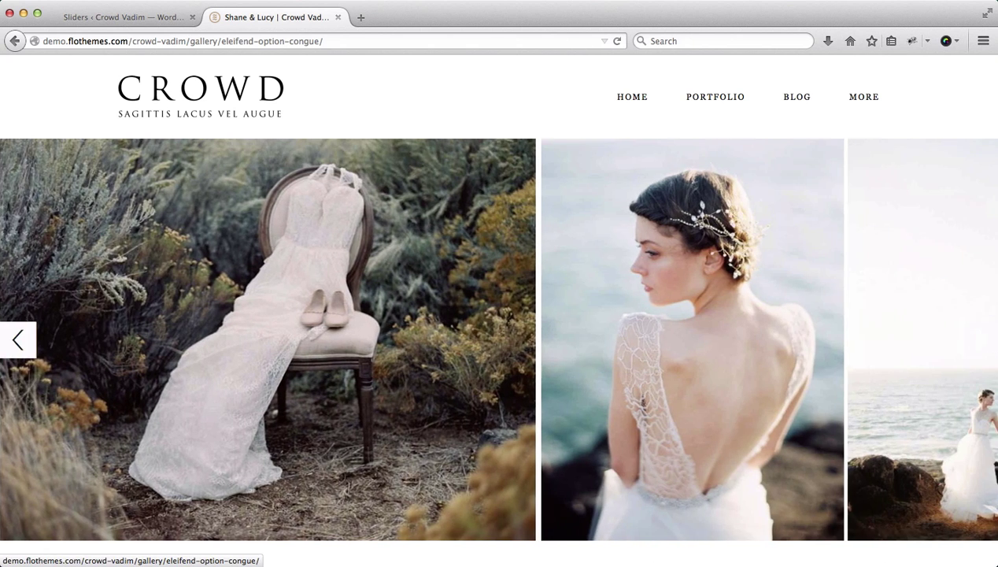
left_click(993, 348)
- Choose the solid black triangle arrow style and save the Sliders settings
key("ctrl+shift+Tab")
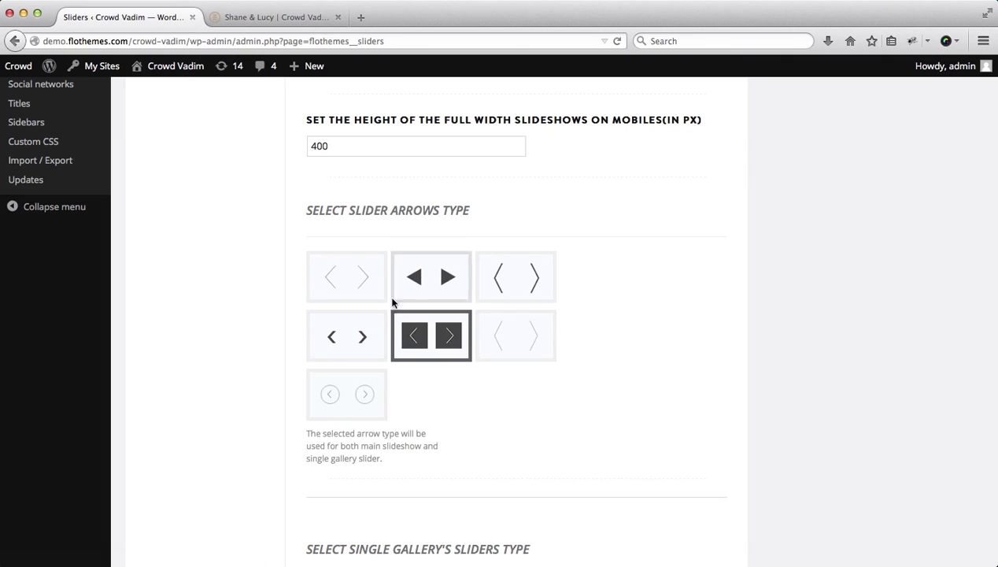
left_click(429, 277)
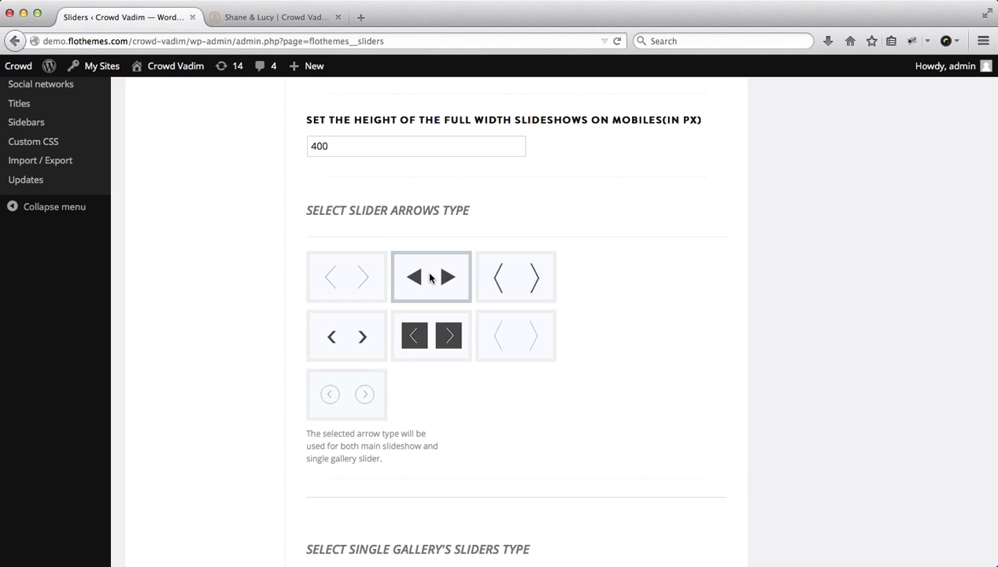
scroll(710, 335, "down", 10)
left_click(668, 478)
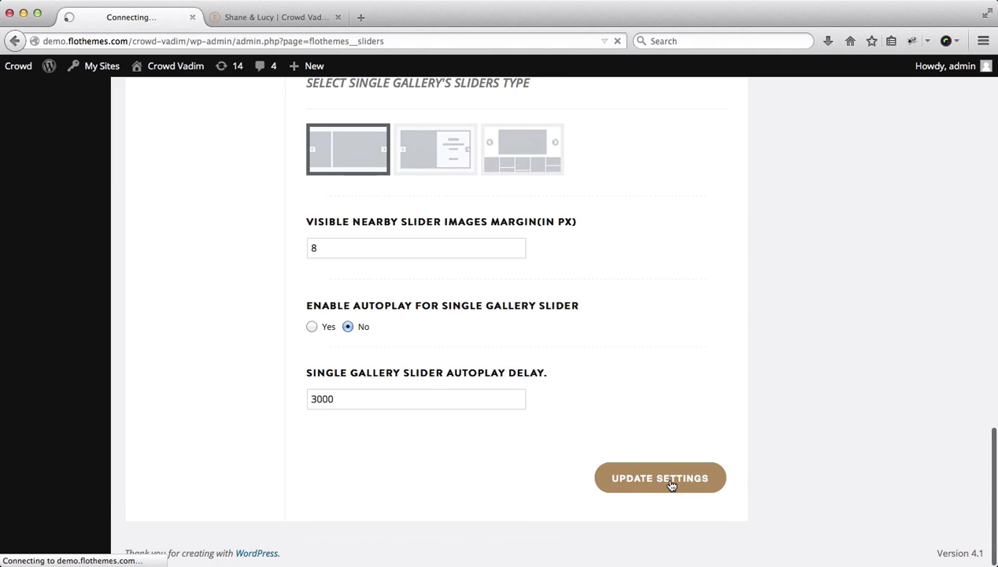
- Reload the gallery page and step through the slider to preview the new black arrows
key("ctrl+Tab")
key("super+r")
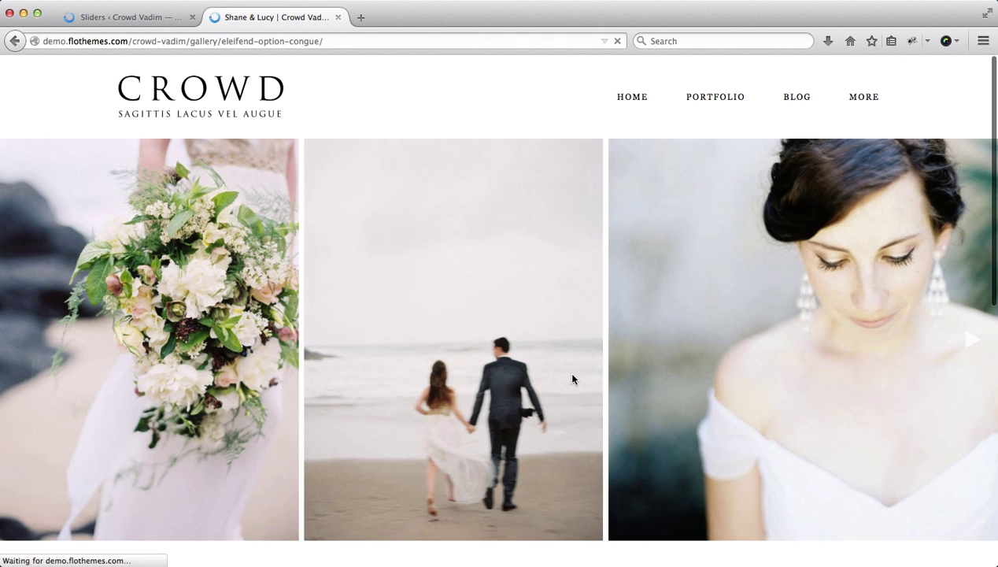
left_click(973, 353)
left_click(973, 349)
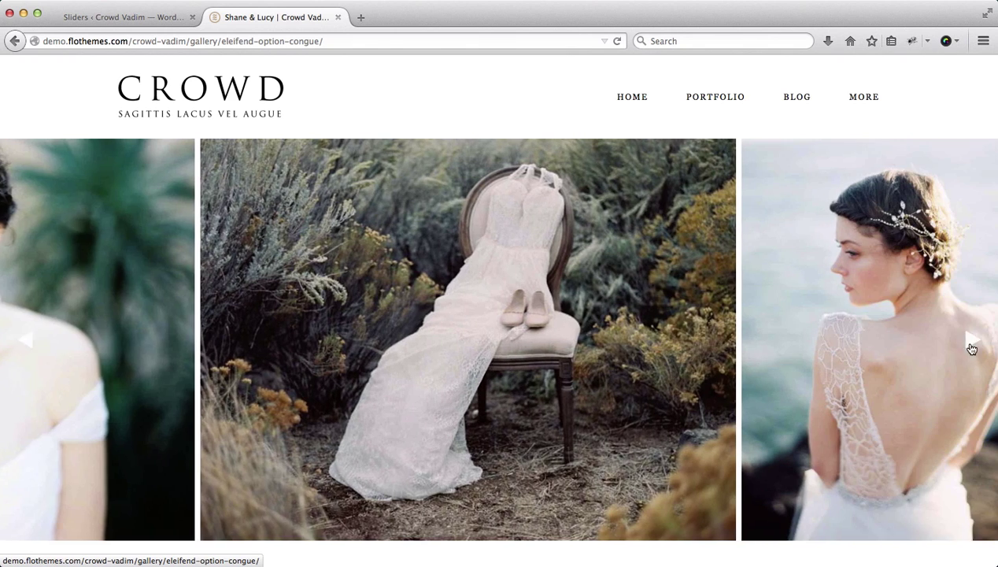
left_click(973, 349)
key("ctrl+shift+Tab")
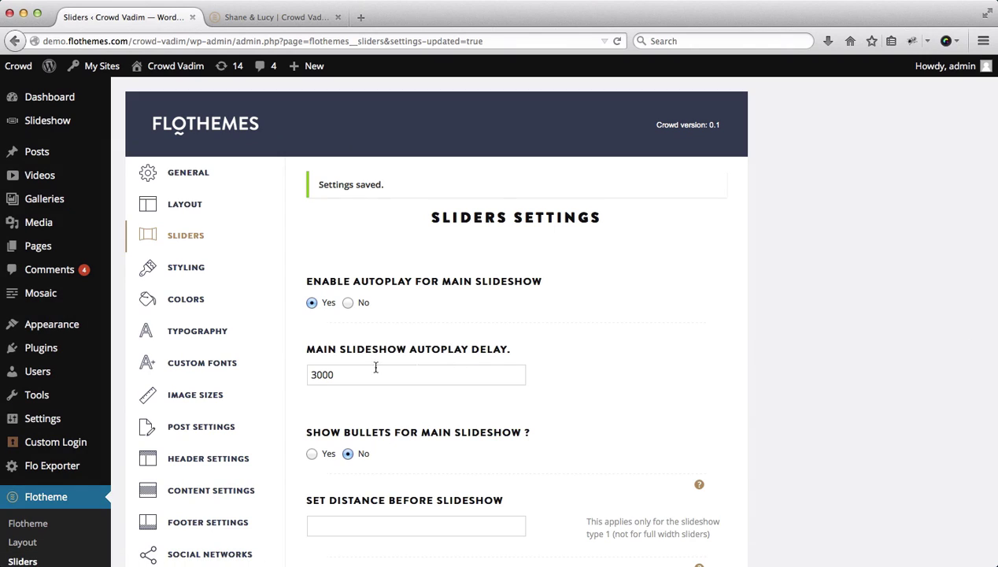
- Open Flotheme Post Settings and scroll to General Gallery Settings, comparing with the live gallery page
scroll(265, 361, "down", 3)
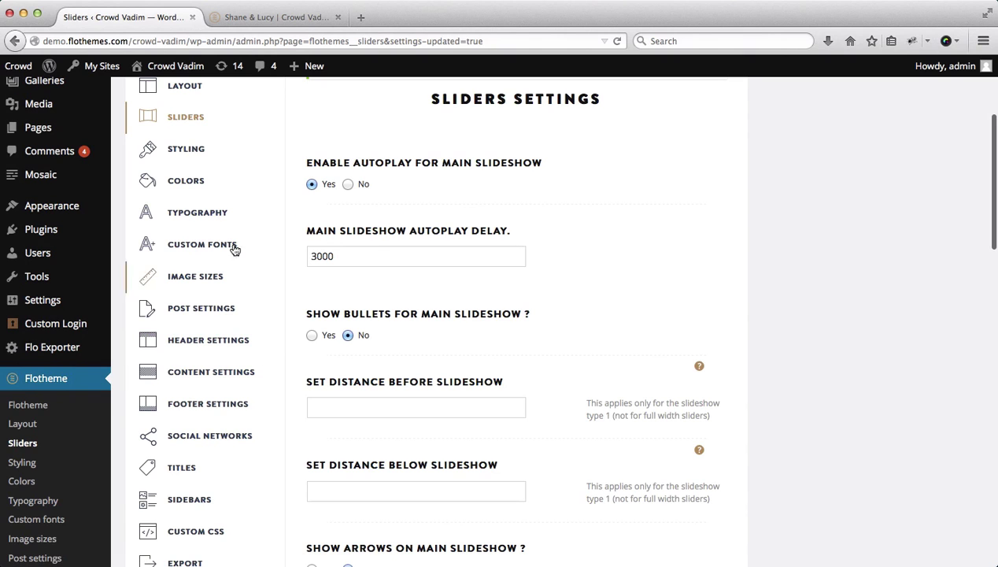
left_click(207, 309)
scroll(421, 262, "down", 15)
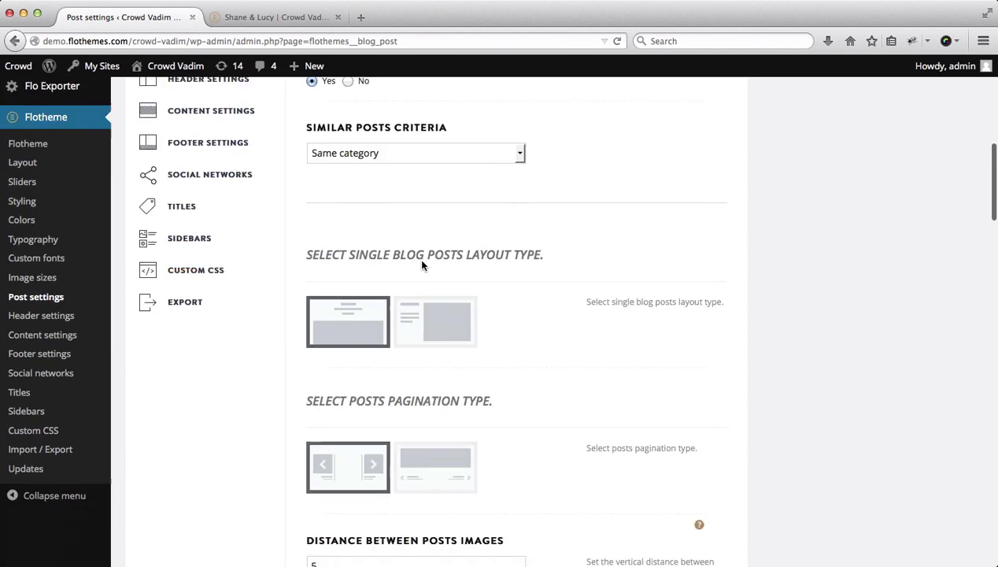
scroll(421, 261, "down", 15)
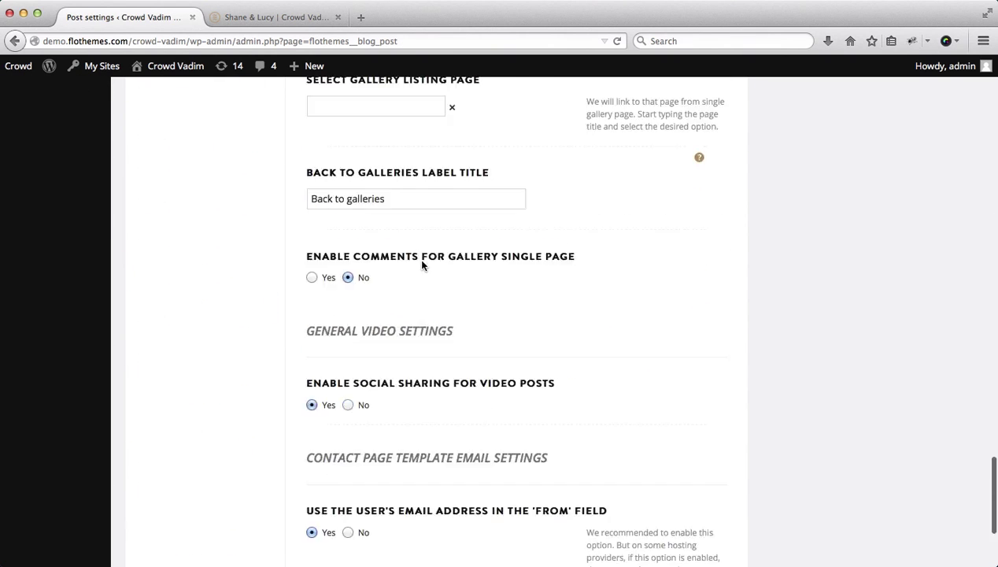
scroll(422, 265, "up", 3)
scroll(421, 265, "up", 8)
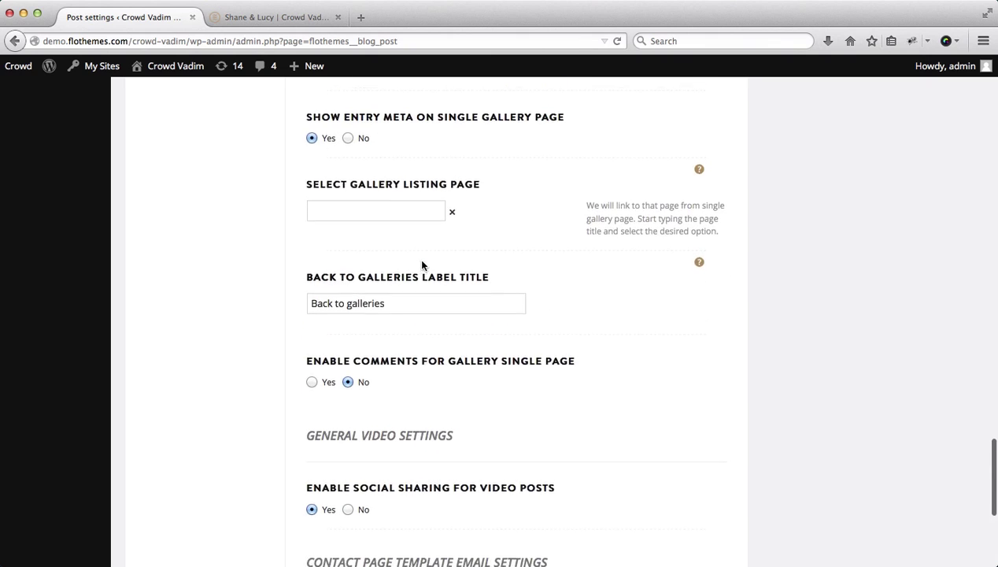
scroll(421, 266, "up", 1)
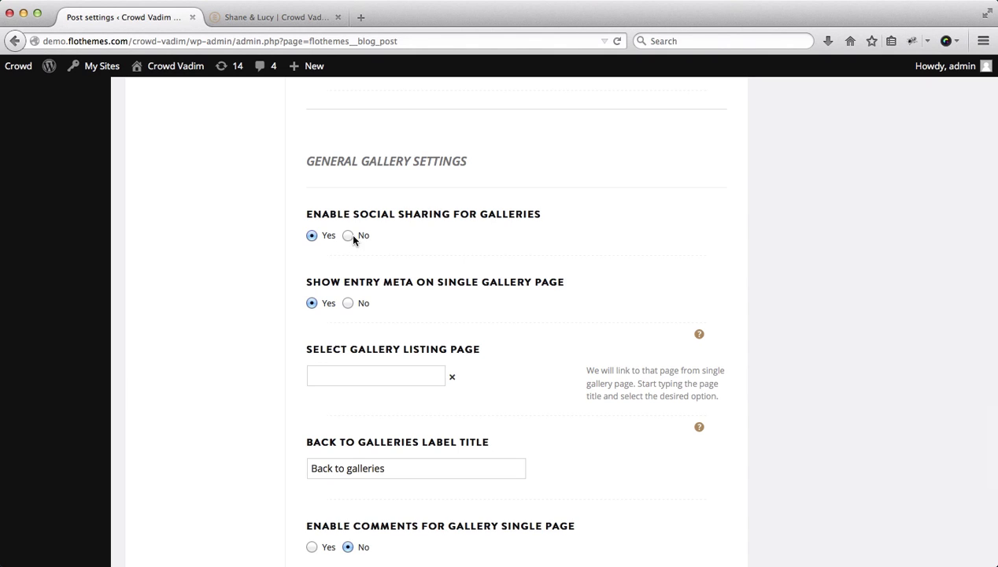
scroll(439, 218, "down", 2)
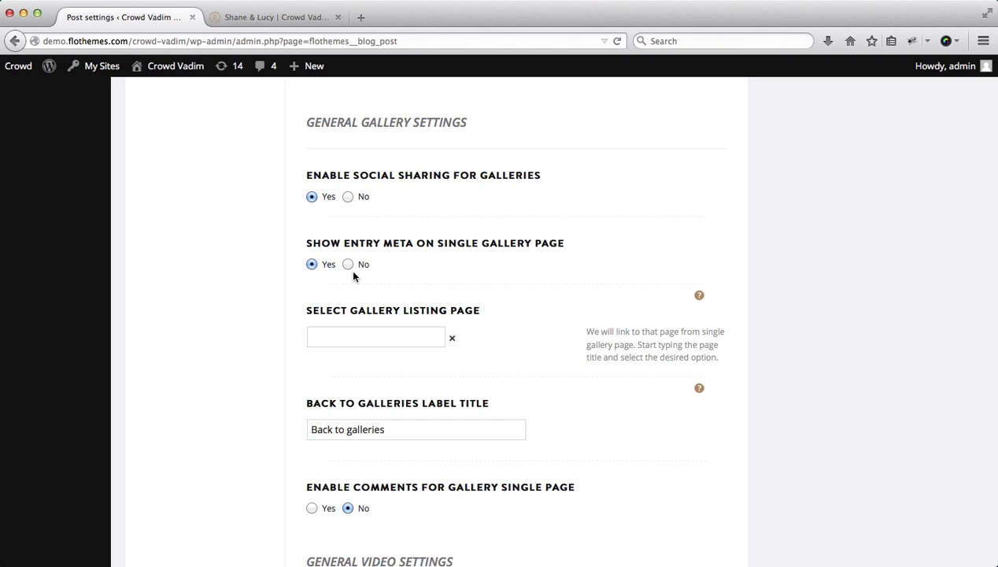
key("ctrl+Tab")
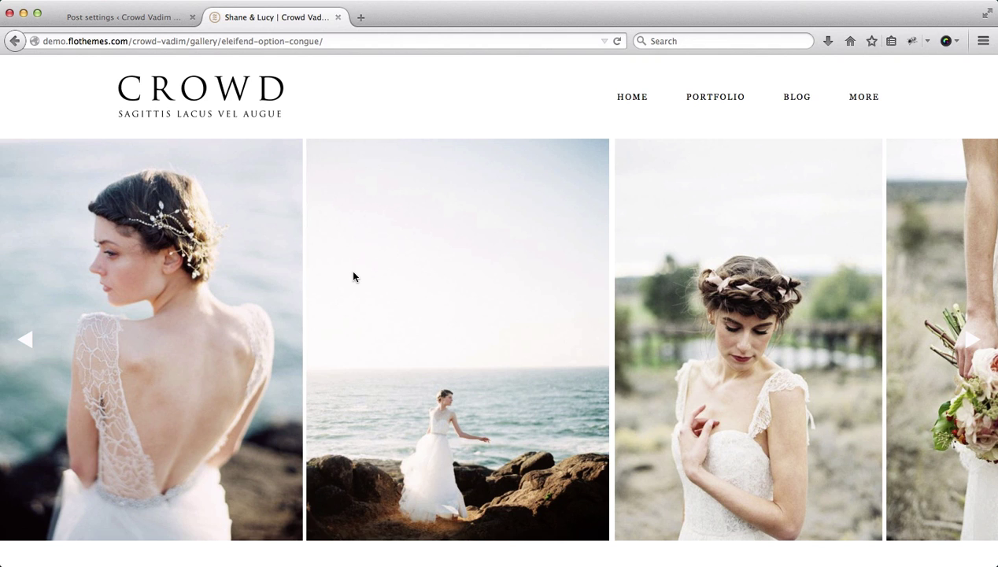
scroll(353, 275, "down", 5)
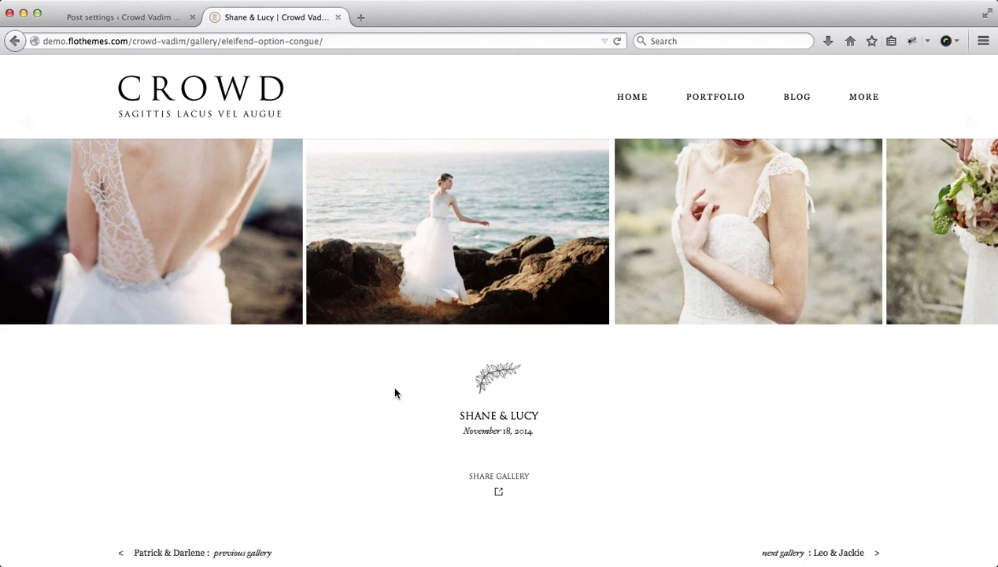
key("ctrl+shift+Tab")
- Choose Galleries as the gallery listing page via the 'galler' search, save, and reload the gallery page
scroll(421, 268, "down", 3)
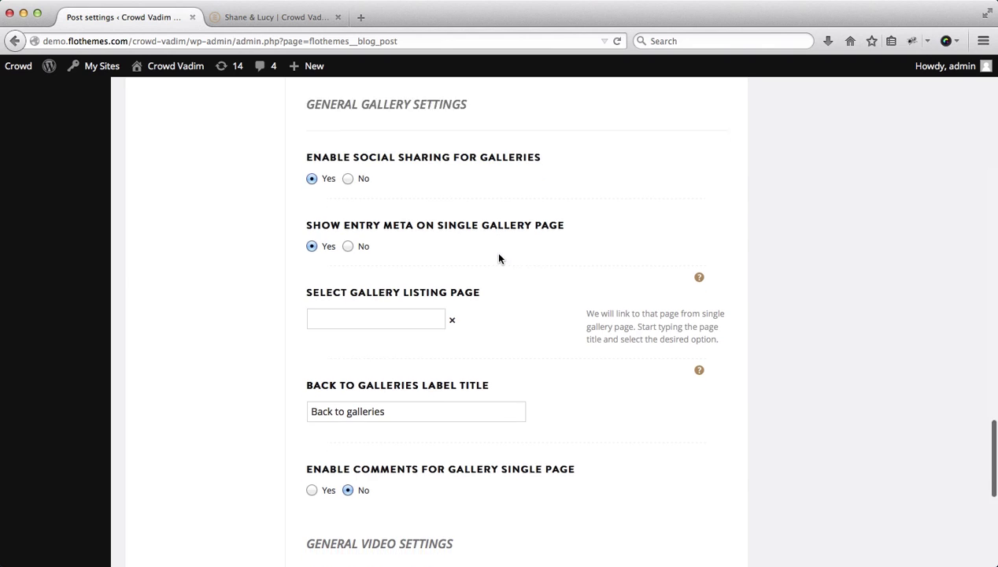
left_click(408, 272)
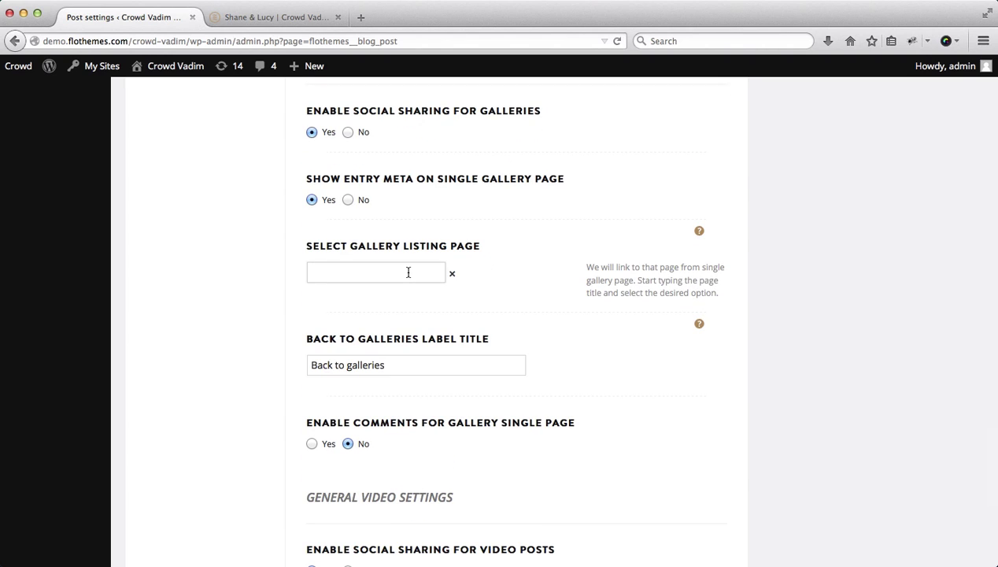
key("ctrl+Tab")
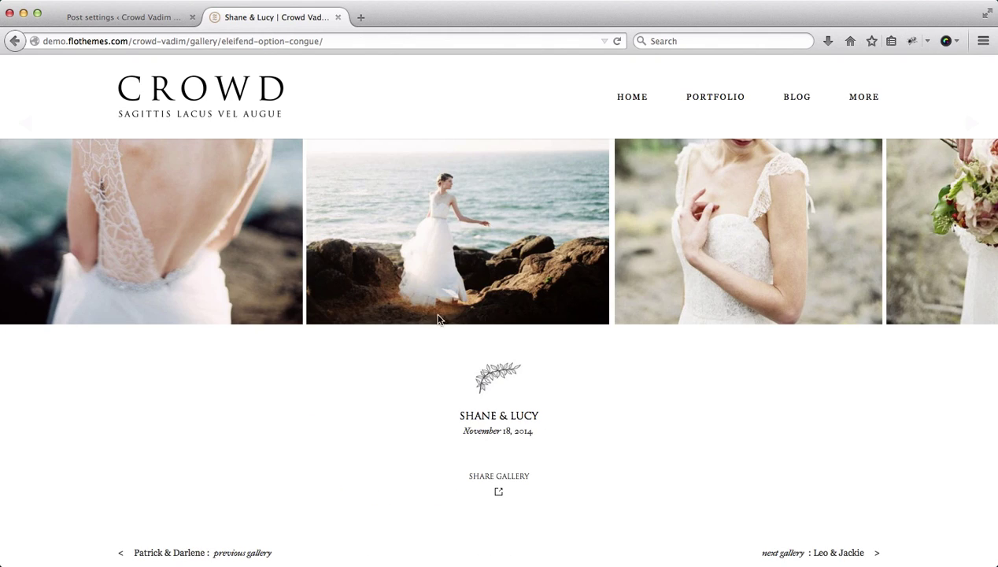
scroll(448, 336, "down", 5)
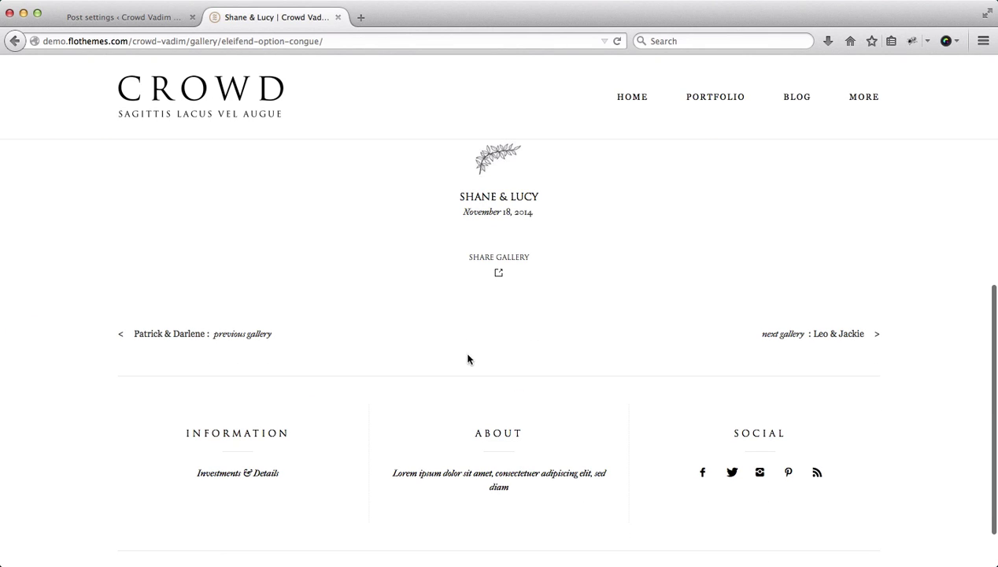
key("ctrl+Tab")
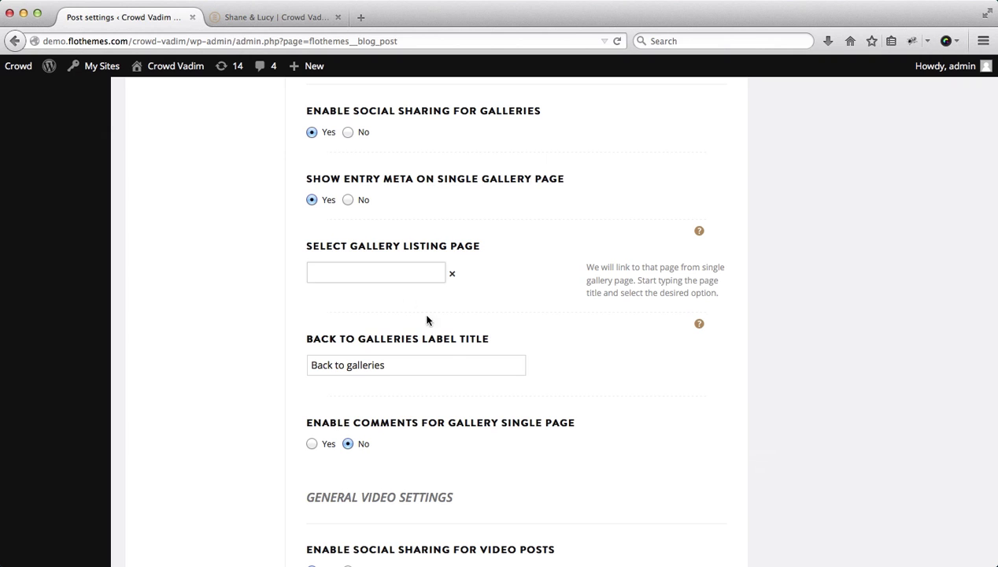
type("galler")
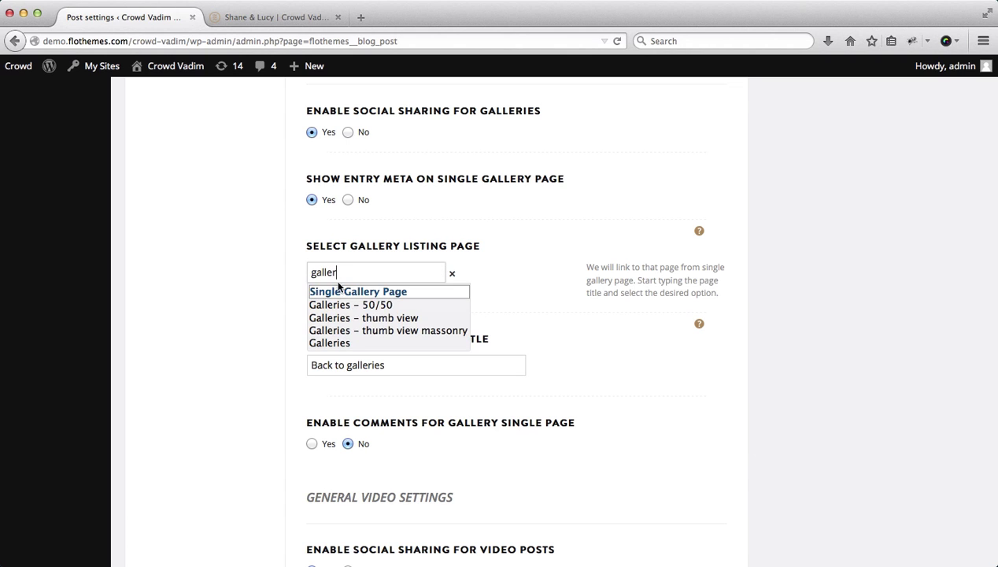
left_click(327, 343)
scroll(273, 340, "down", 5)
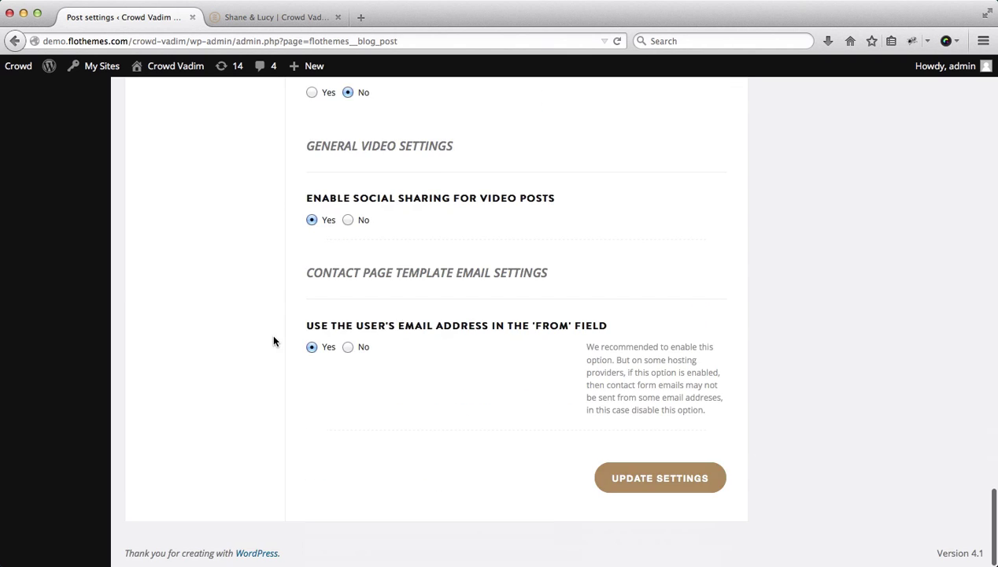
left_click(642, 481)
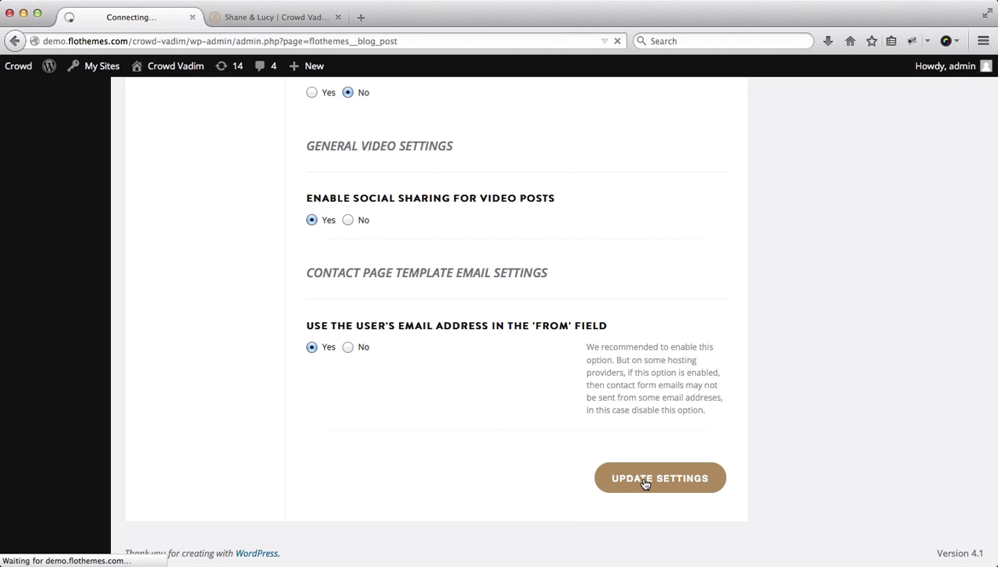
key("ctrl+Tab")
key("super+r")
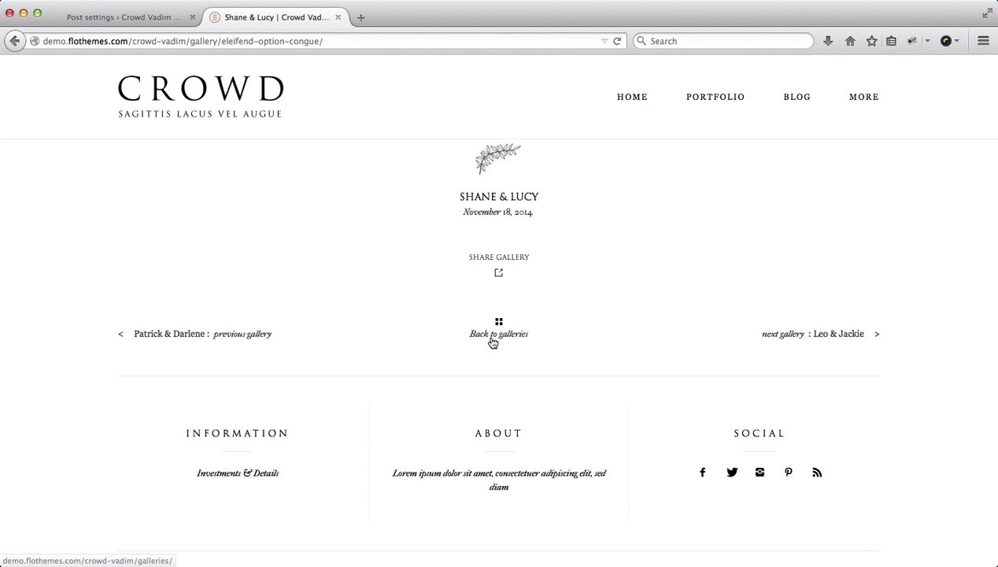
- Test the Back to galleries link on the live gallery, then return to Post Settings
left_click(494, 339)
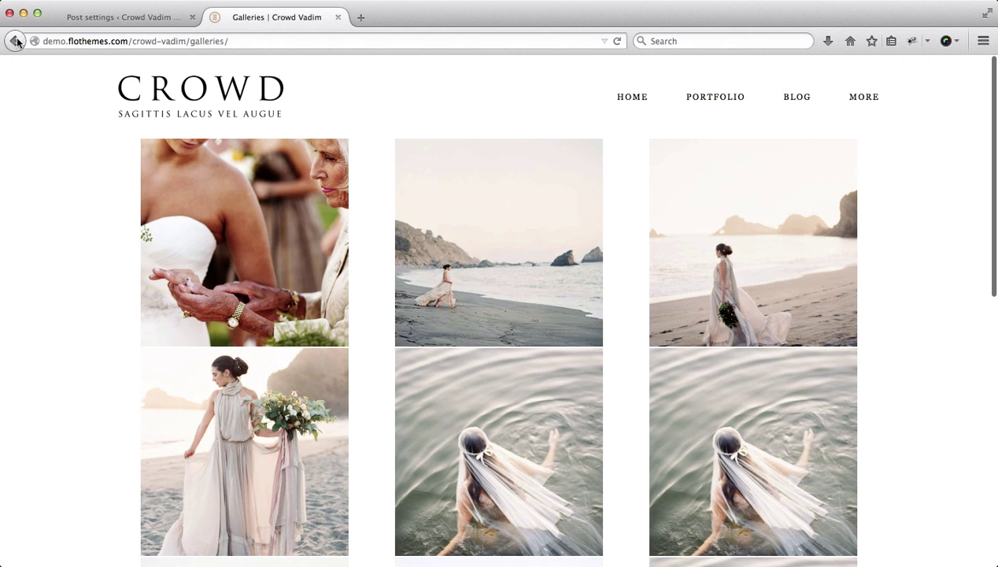
left_click(16, 41)
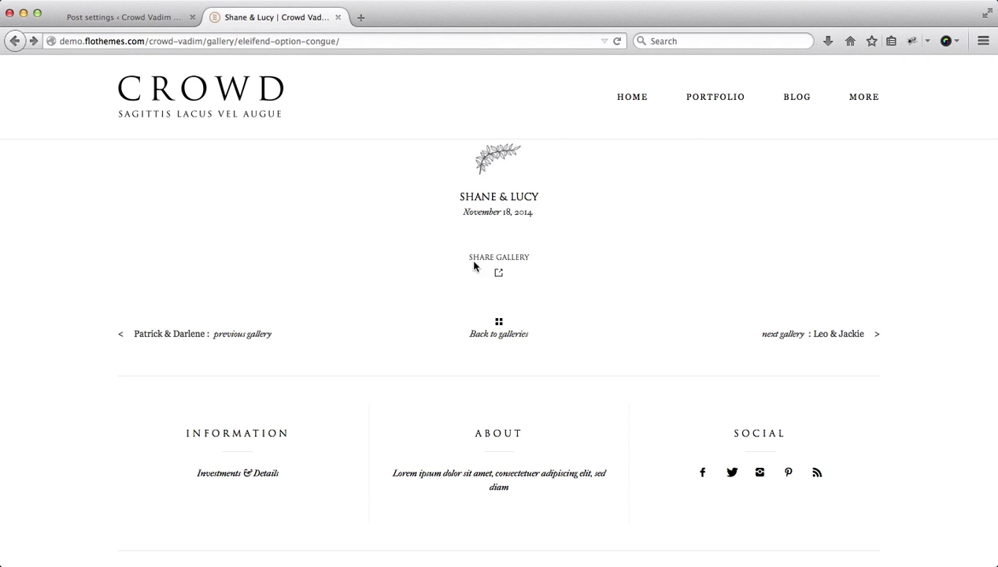
key("ctrl+shift+Tab")
scroll(427, 417, "down", 20)
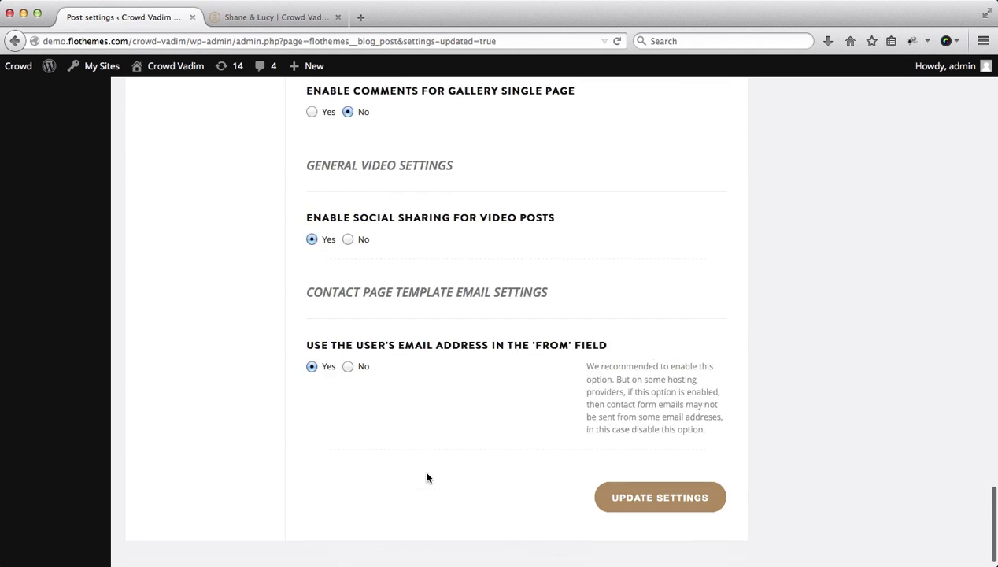
scroll(426, 476, "up", 5)
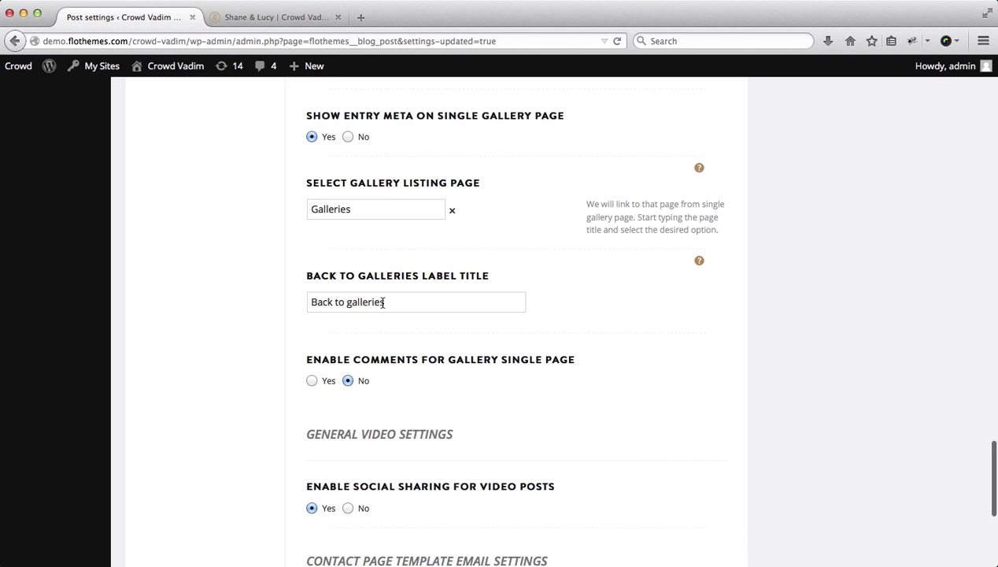
- Change the back label to 'Back to Portfolios', save, and reload the gallery page
double_click(383, 302)
type("Po")
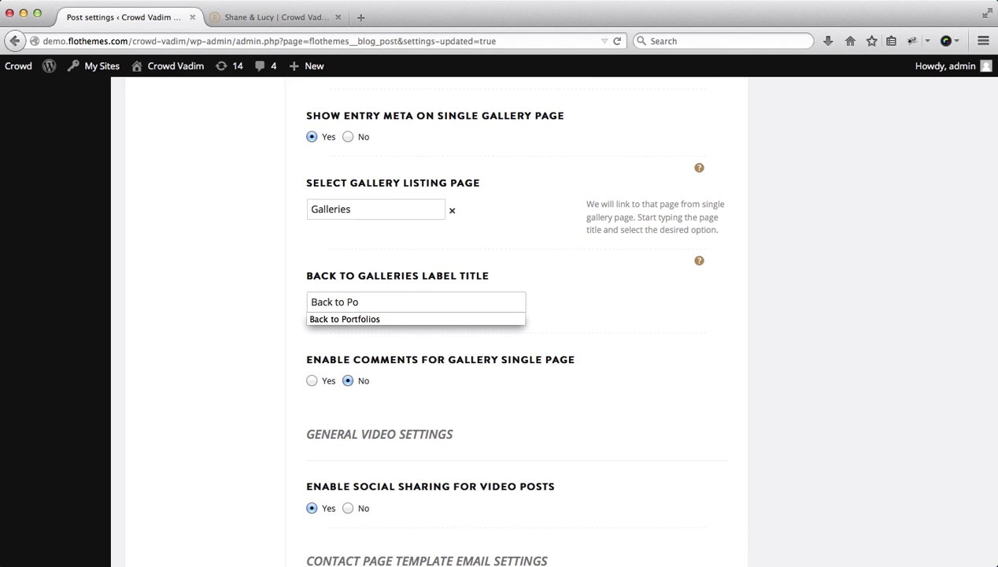
key("Down")
key("Return")
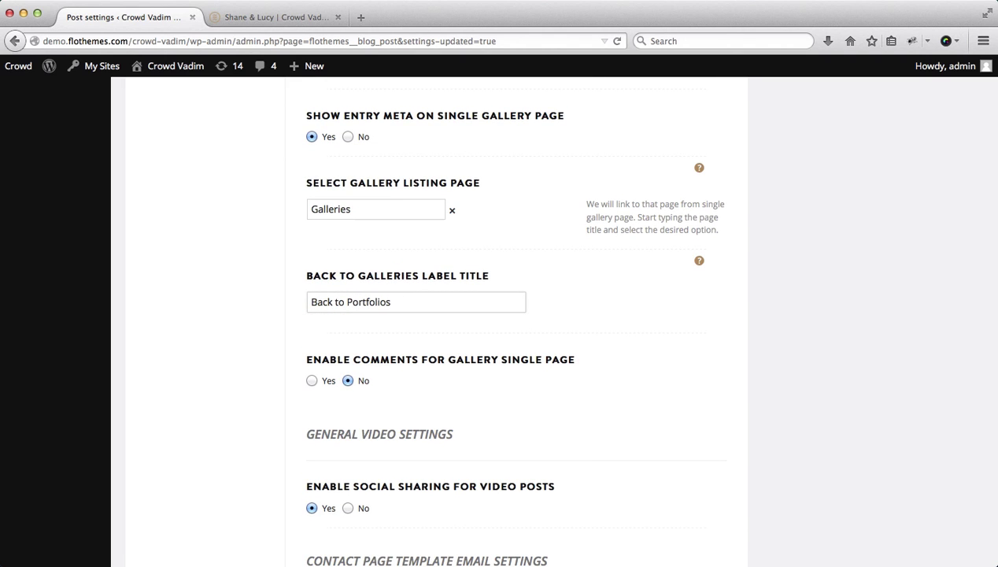
key("Return")
key("ctrl+Tab")
key("super+r")
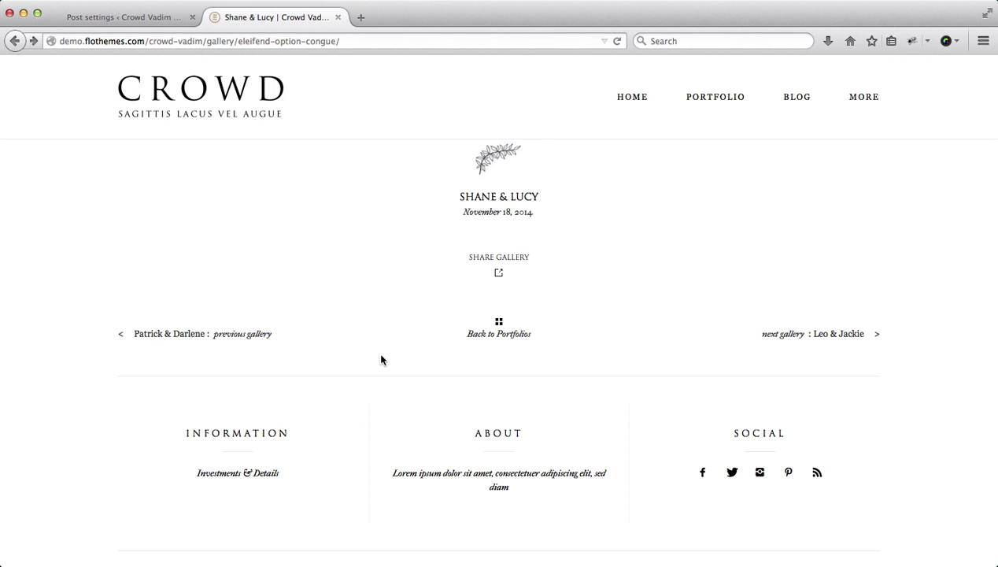
- Compare the saved label in Post Settings with the live gallery page
key("ctrl+shift+Tab")
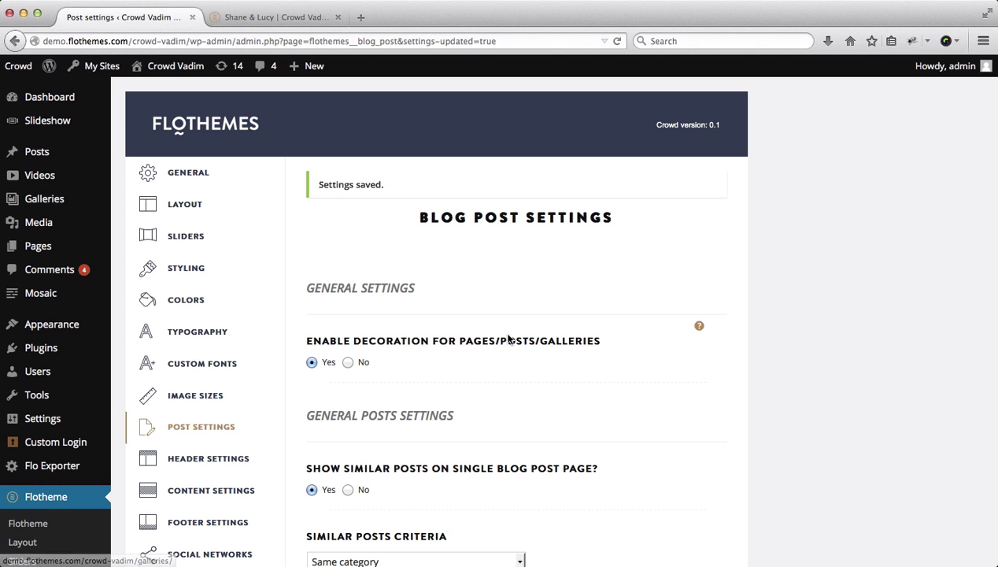
scroll(452, 428, "down", 10)
scroll(453, 428, "down", 10)
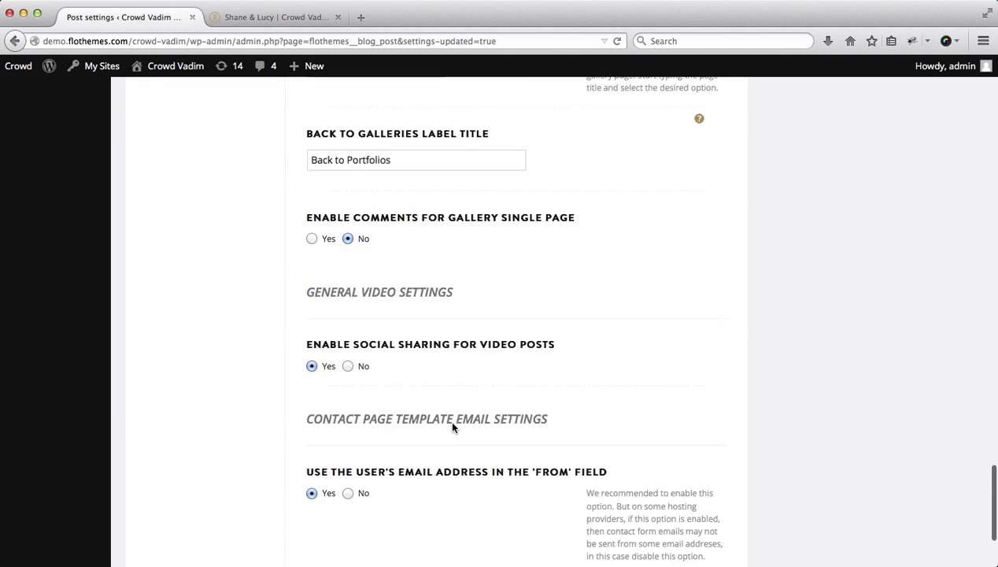
scroll(452, 427, "up", 2)
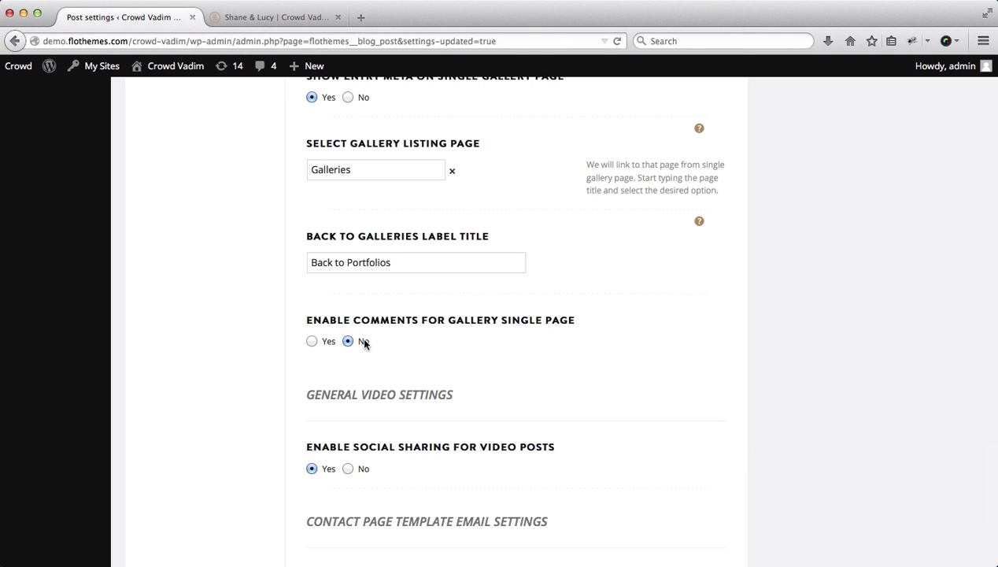
key("ctrl+Tab")
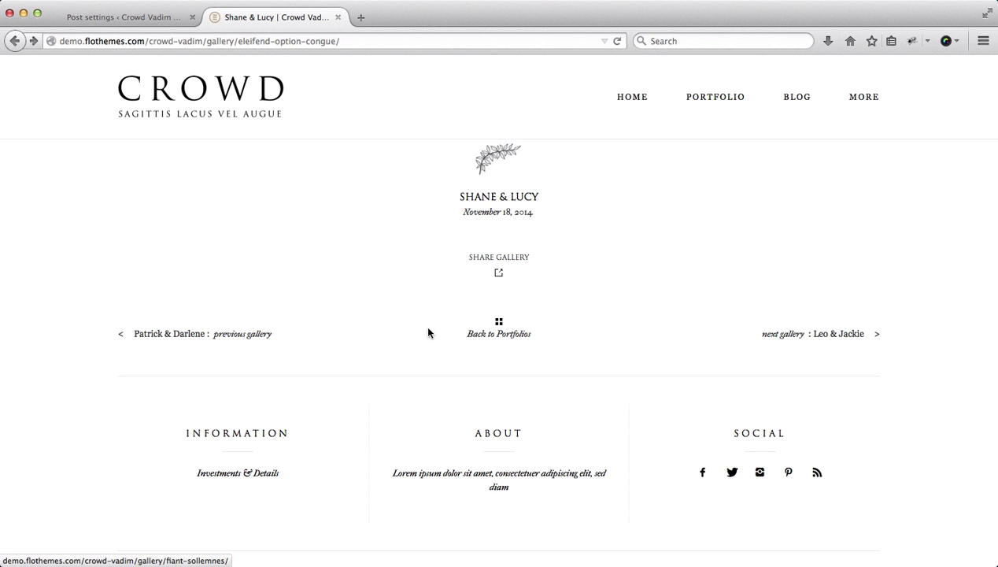
key("ctrl+shift+Tab")
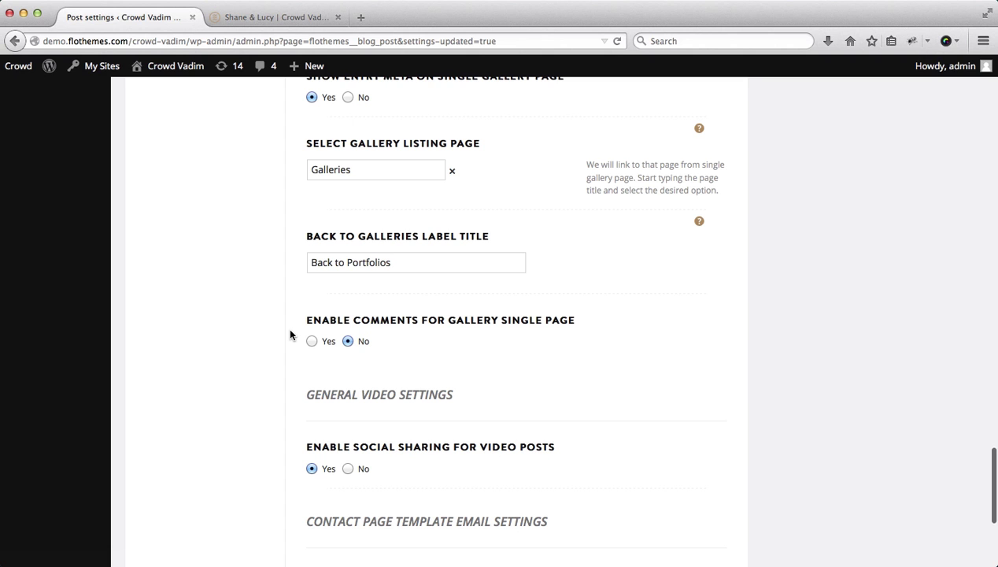
scroll(212, 349, "up", 10)
scroll(212, 352, "up", 15)
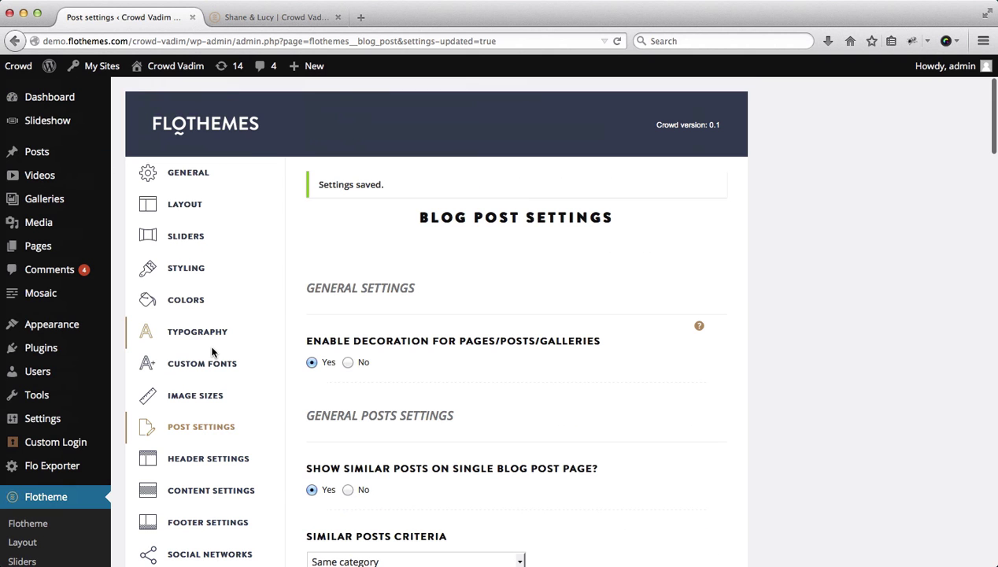
- In Image Sizes, change the single gallery slides desktop height from 580 to 640 and save
left_click(199, 407)
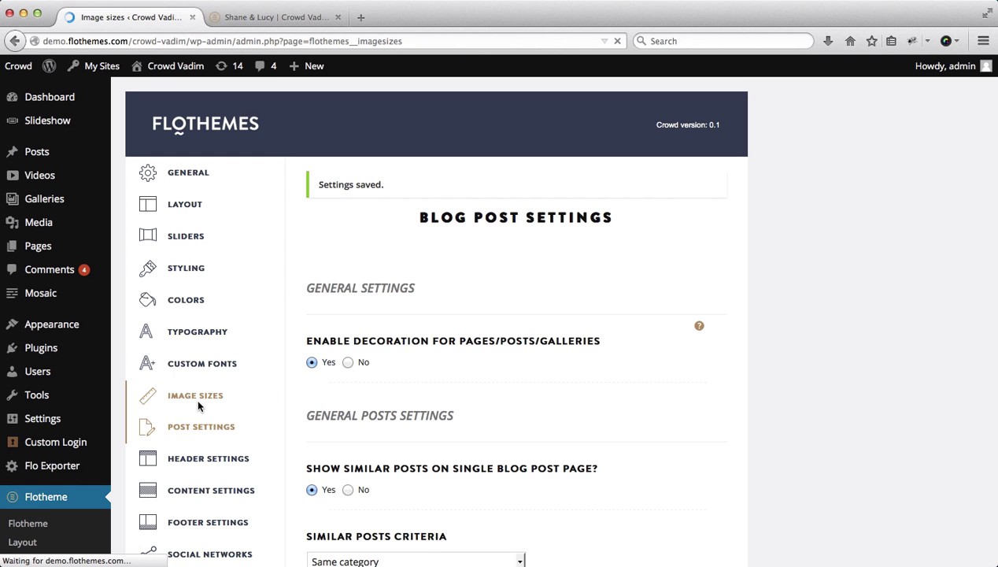
scroll(451, 330, "down", 5)
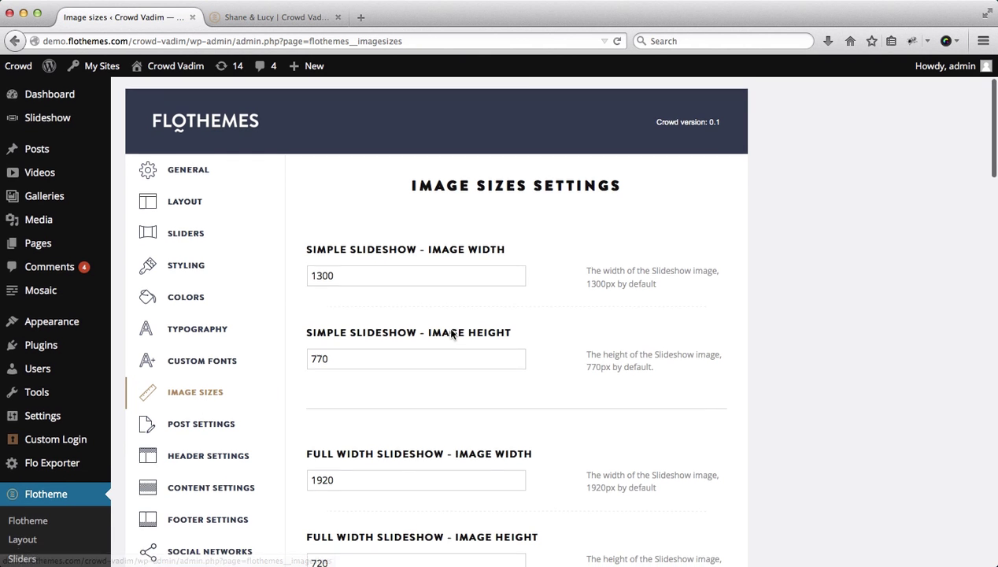
scroll(451, 329, "down", 18)
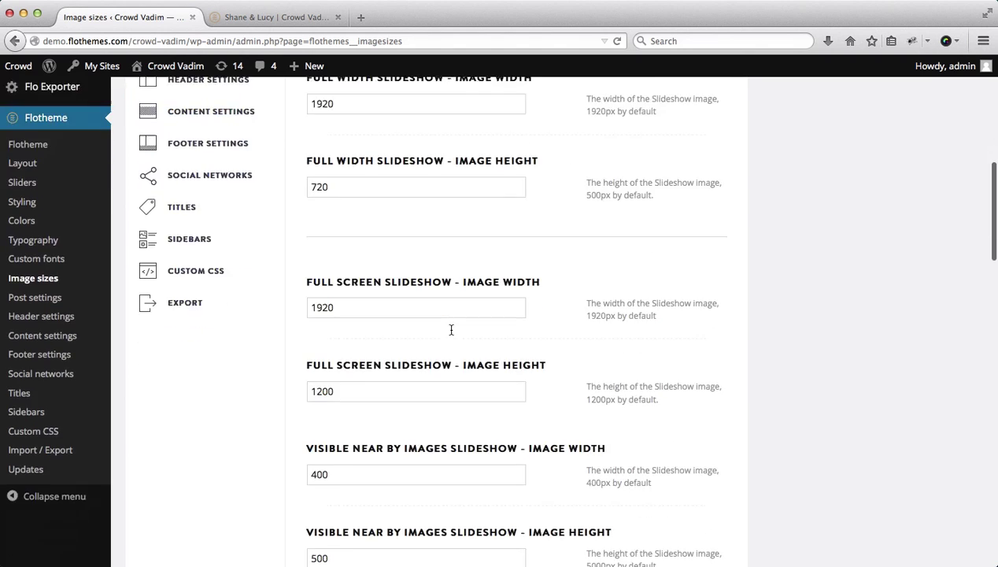
scroll(451, 330, "down", 8)
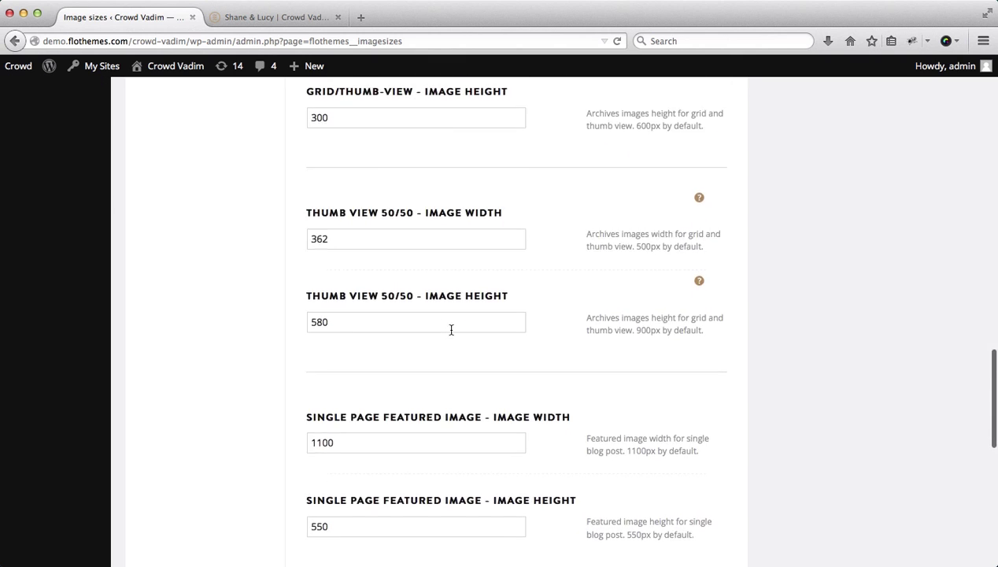
scroll(352, 189, "down", 5)
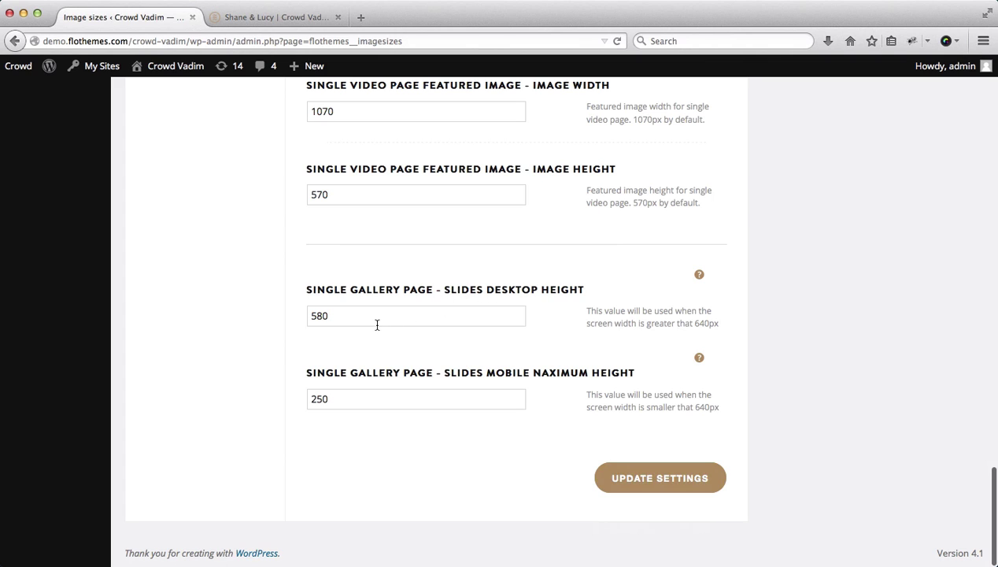
double_click(370, 319)
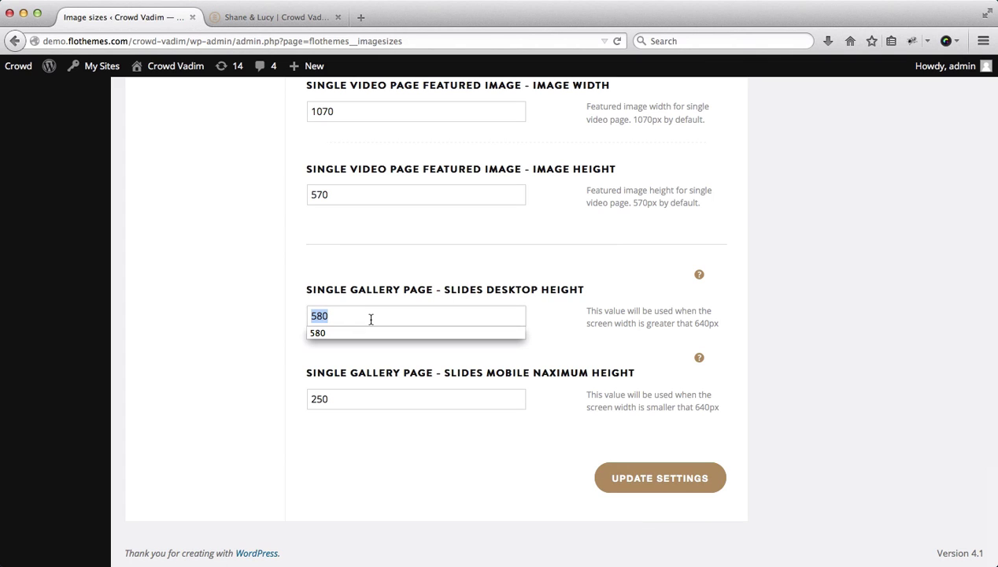
left_click(355, 405)
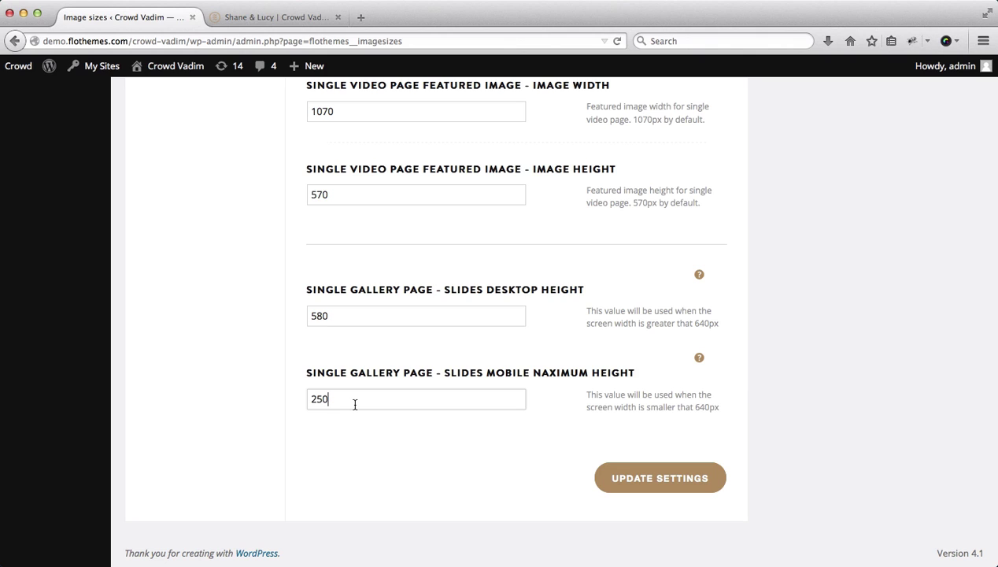
double_click(345, 311)
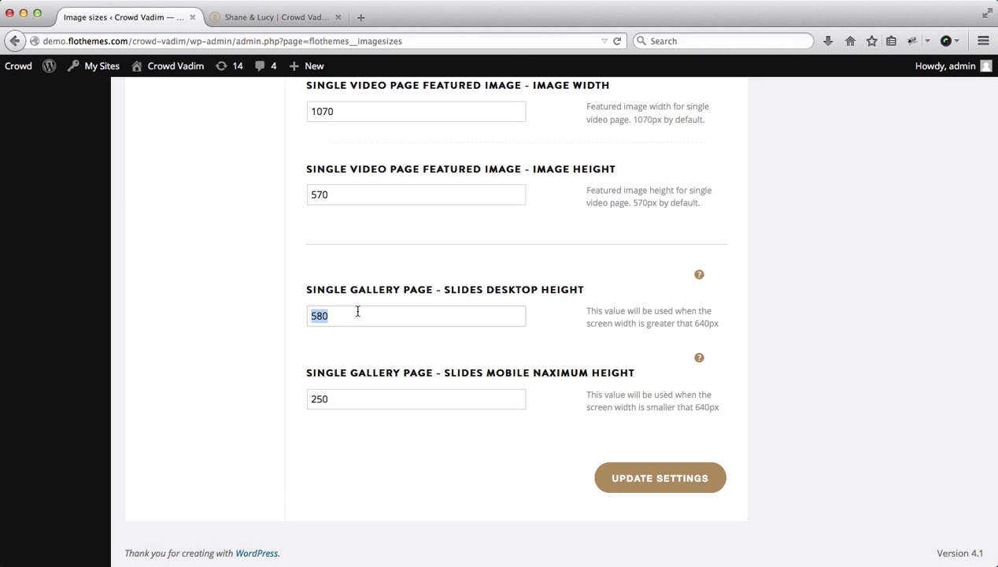
type("64")
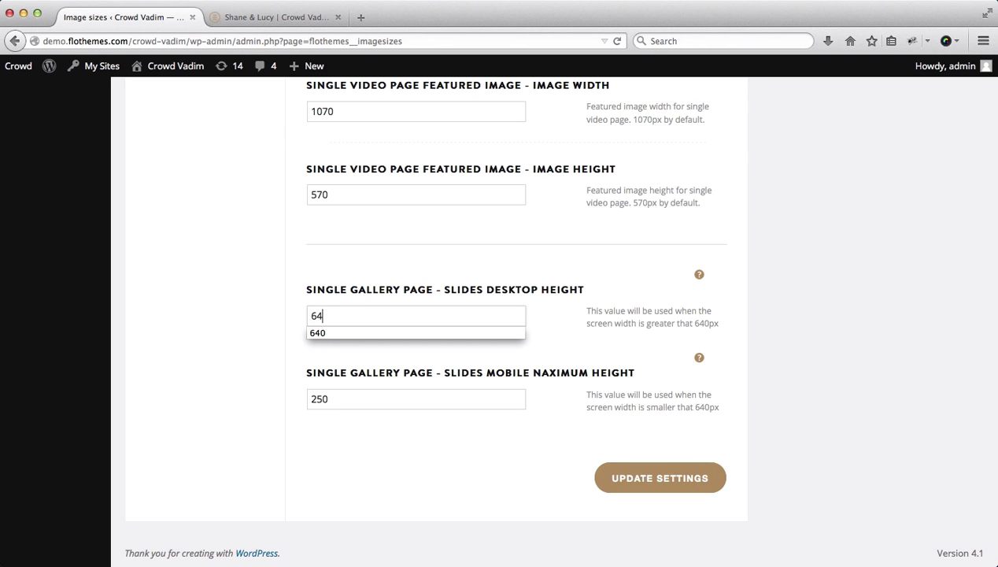
type("0")
key("Return")
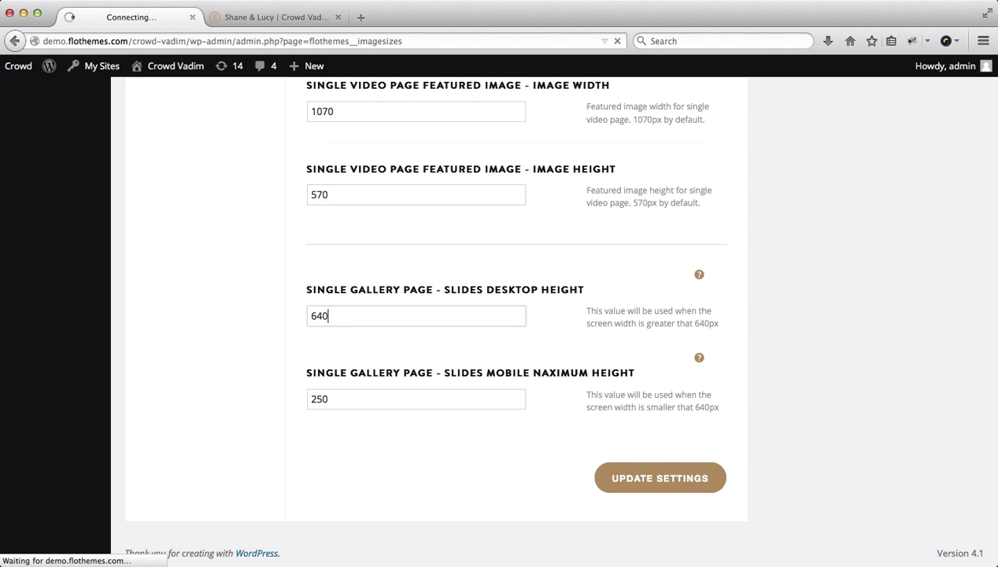
key("ctrl+Tab")
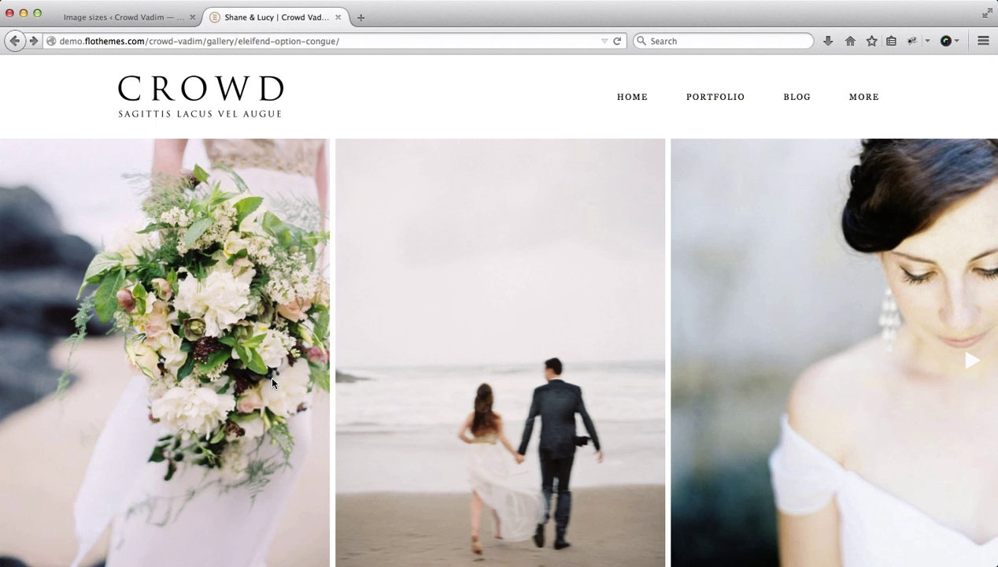
- Check the taller slides on the gallery page, then restore the slides desktop height to 580 and save
scroll(268, 293, "down", 5)
scroll(269, 298, "up", 5)
scroll(269, 299, "down", 5)
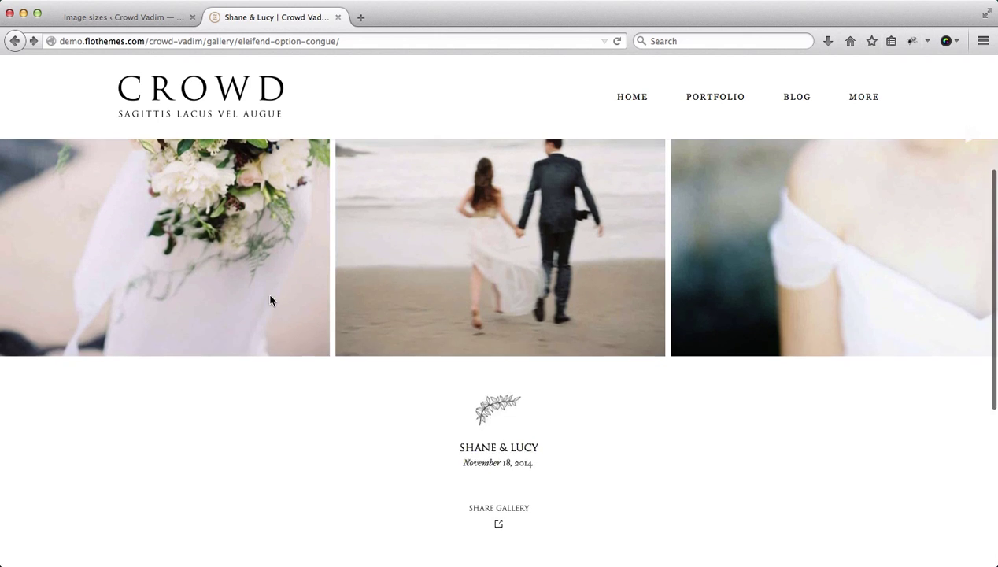
scroll(269, 299, "up", 5)
key("ctrl+shift+Tab")
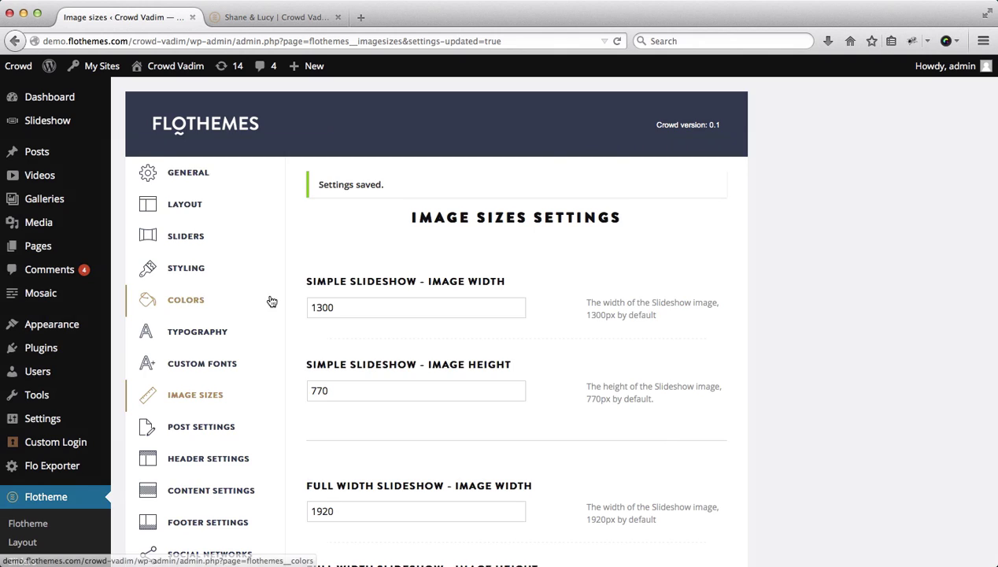
scroll(421, 401, "down", 15)
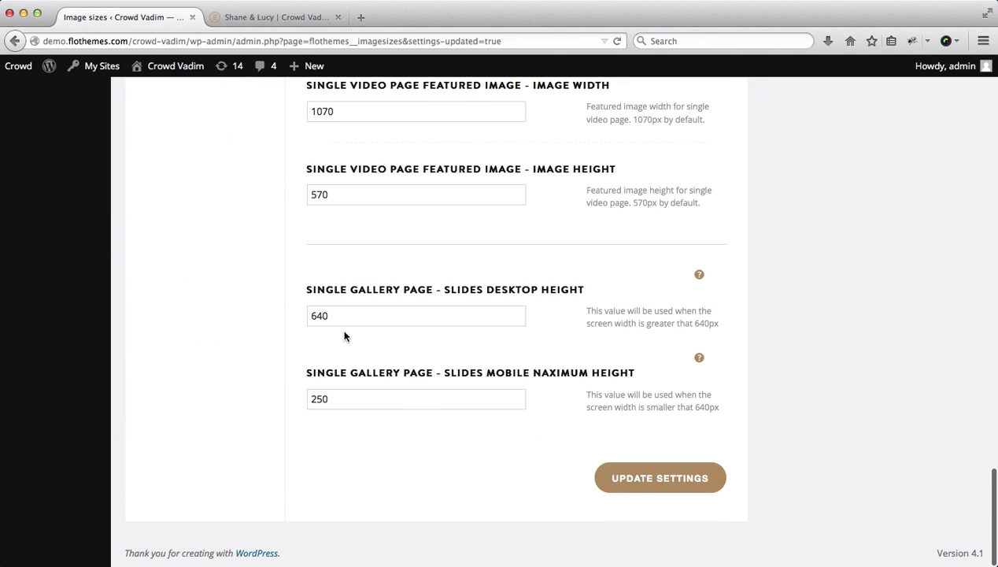
double_click(345, 314)
type("580")
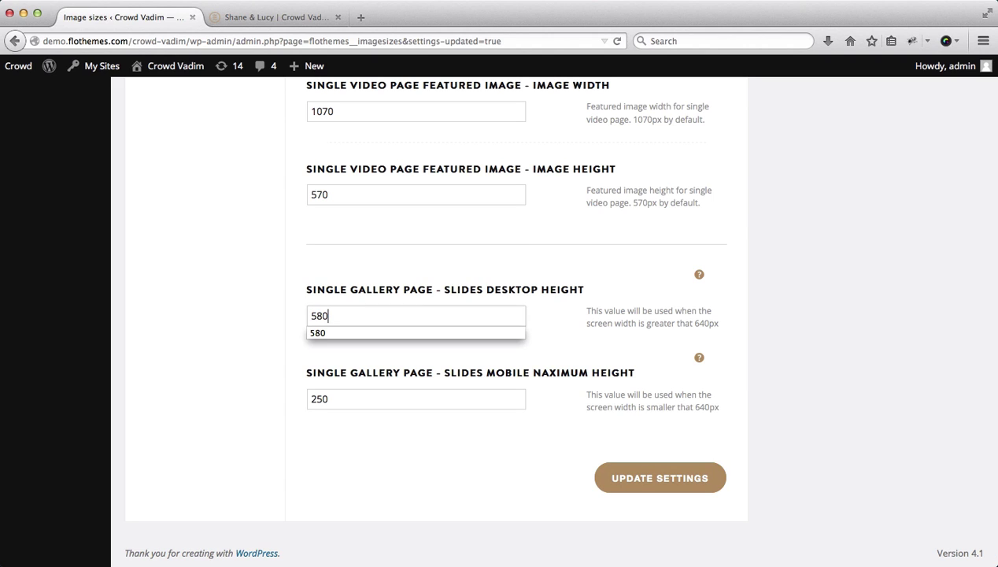
key("Return")
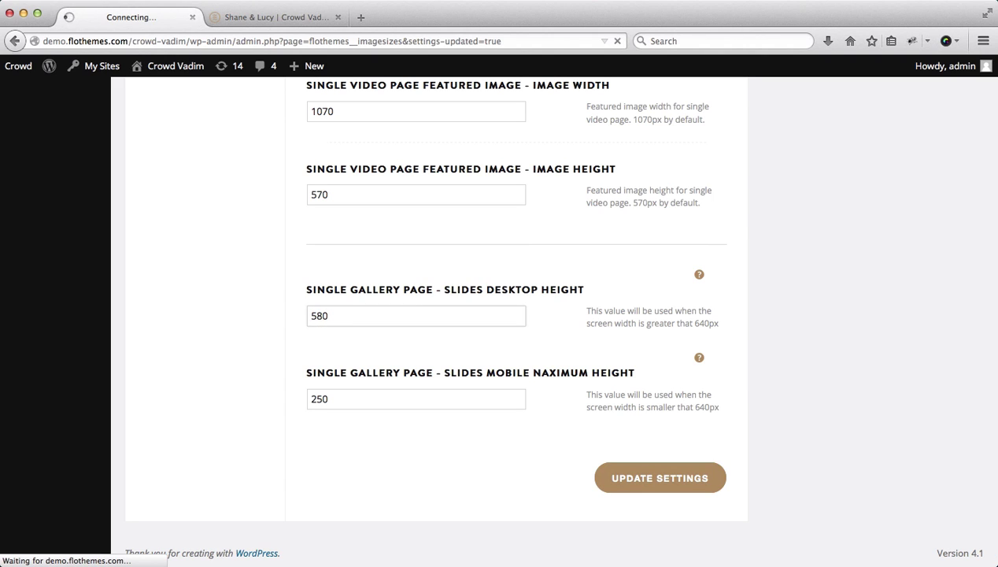